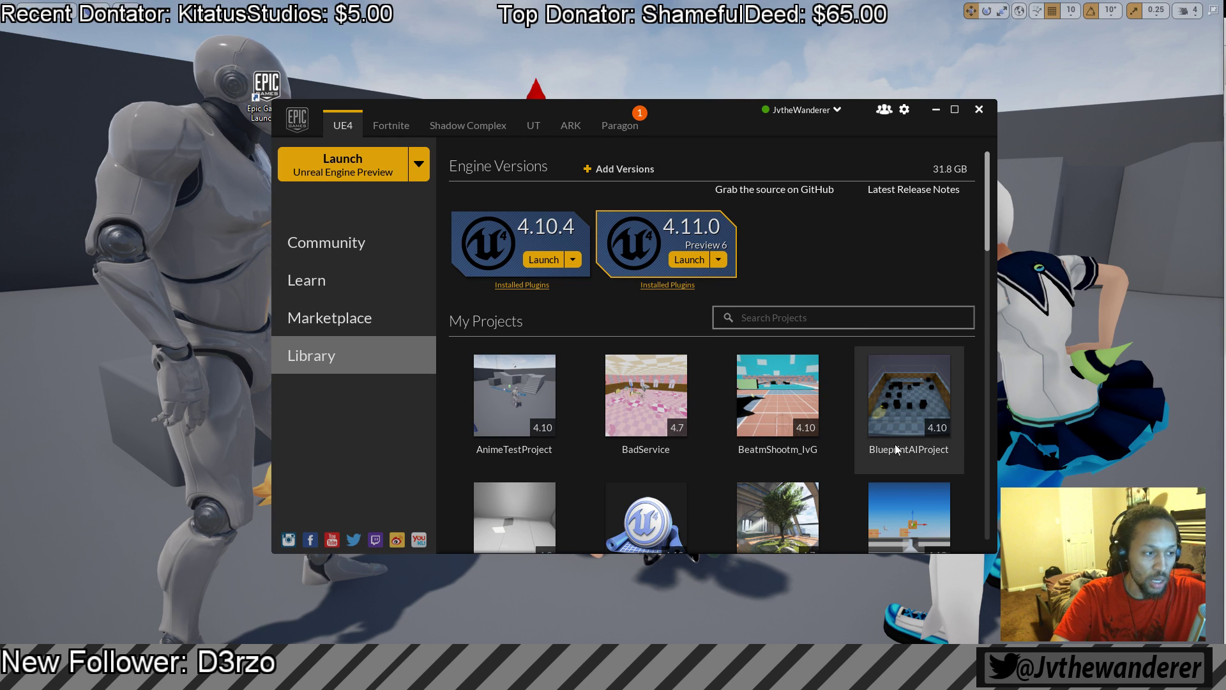
# - Launch Unreal Engine 4.11.0 Preview 6 and select the Blueprint Side Scroller template for a new project
pyautogui.click(698, 264)
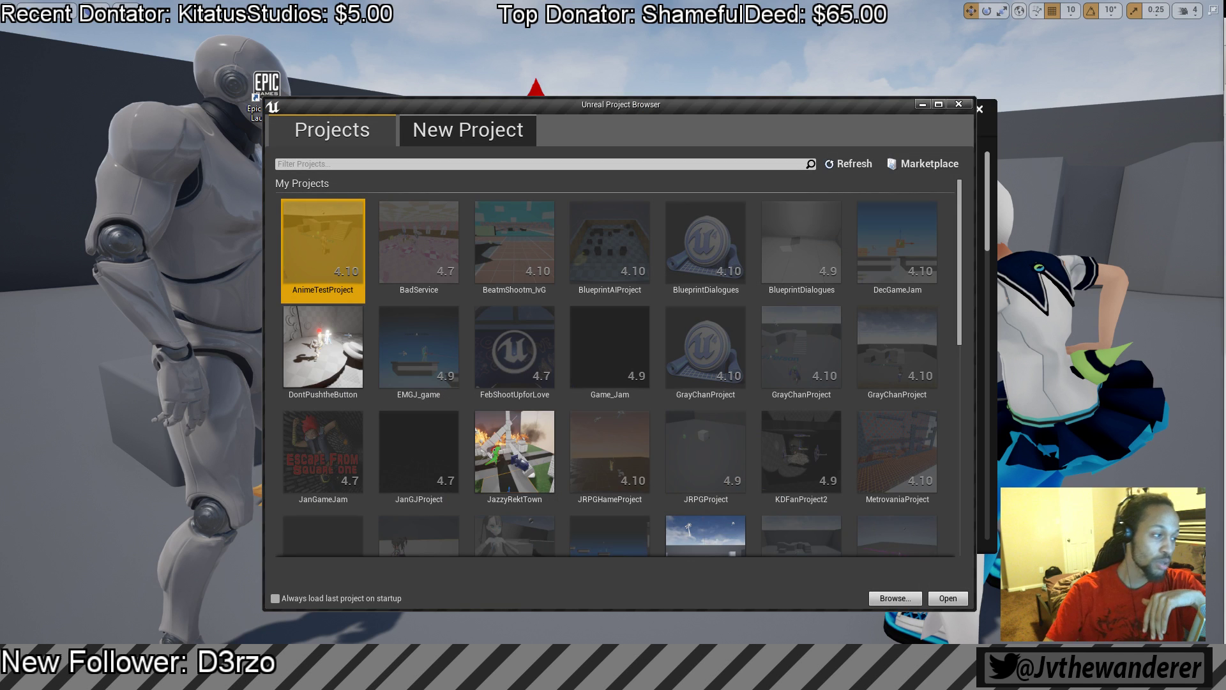
pyautogui.click(454, 144)
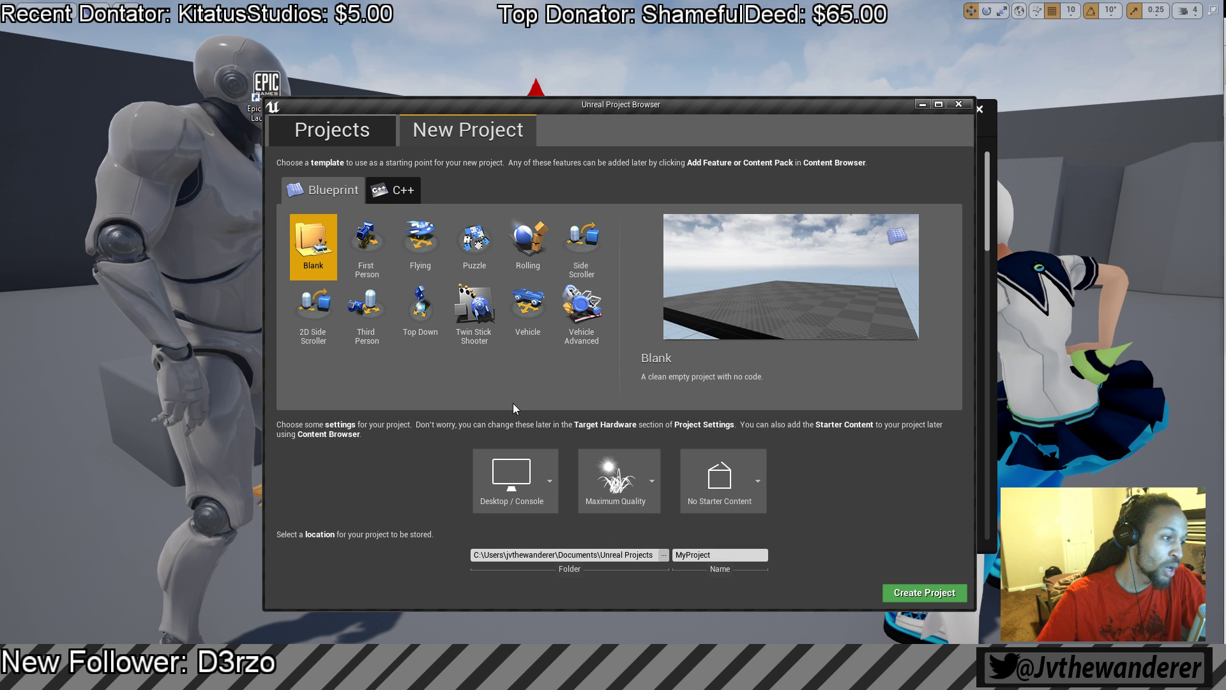
pyautogui.click(589, 256)
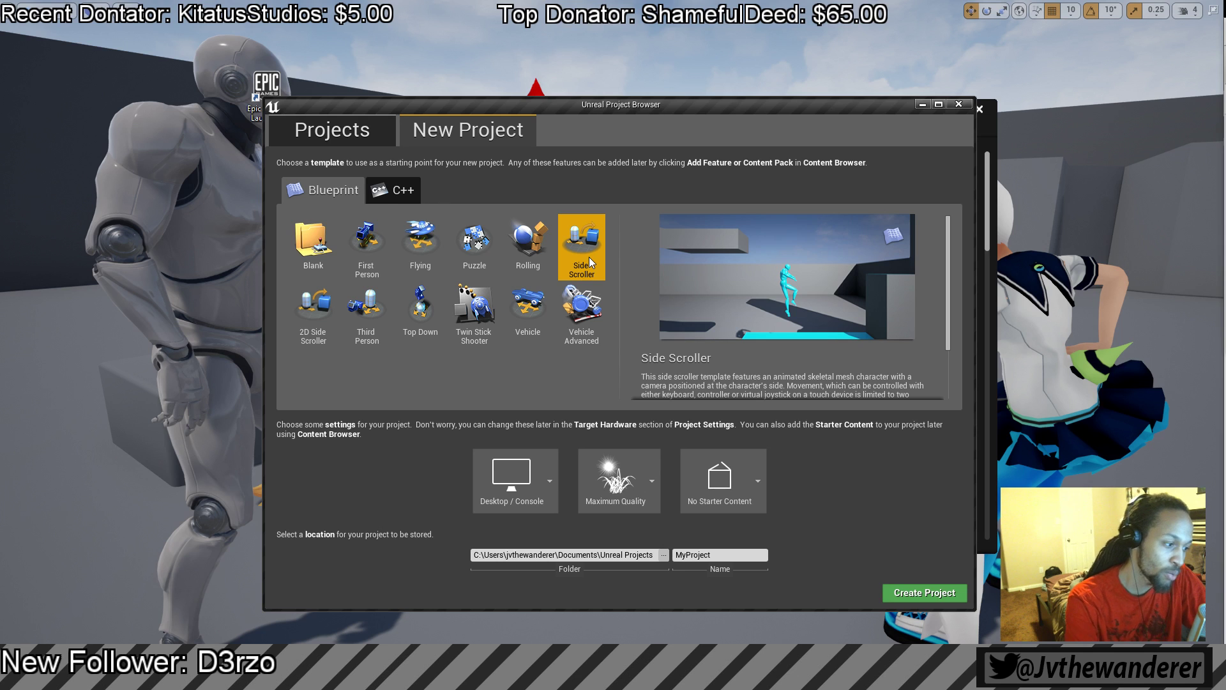
# - Name the new project MetroidvaniaCamProj and create it
pyautogui.doubleClick(726, 555)
pyautogui.press('BackSpace')
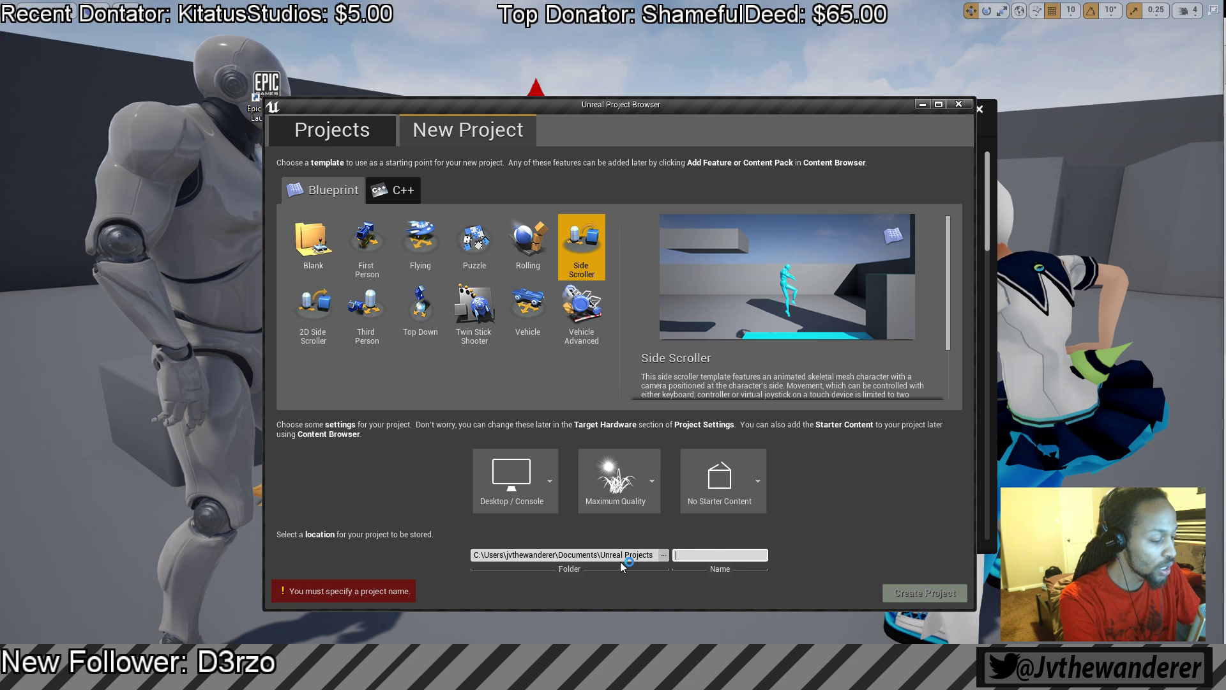
pyautogui.write('Metro')
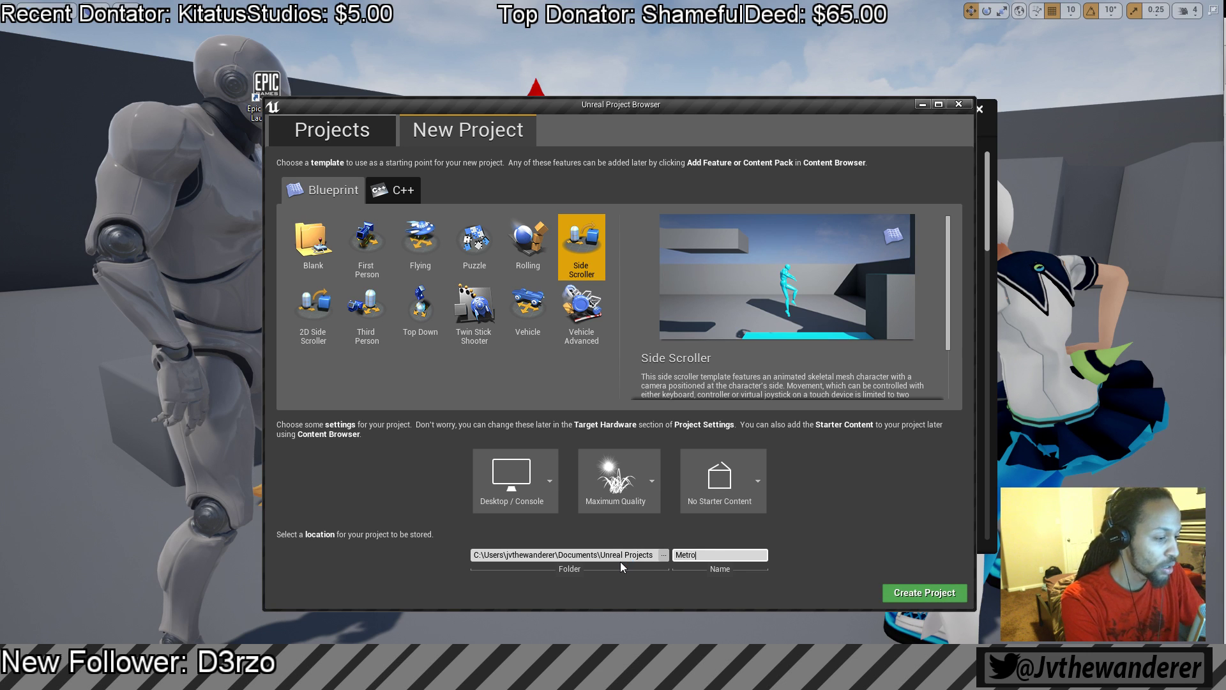
pyautogui.write('idvania')
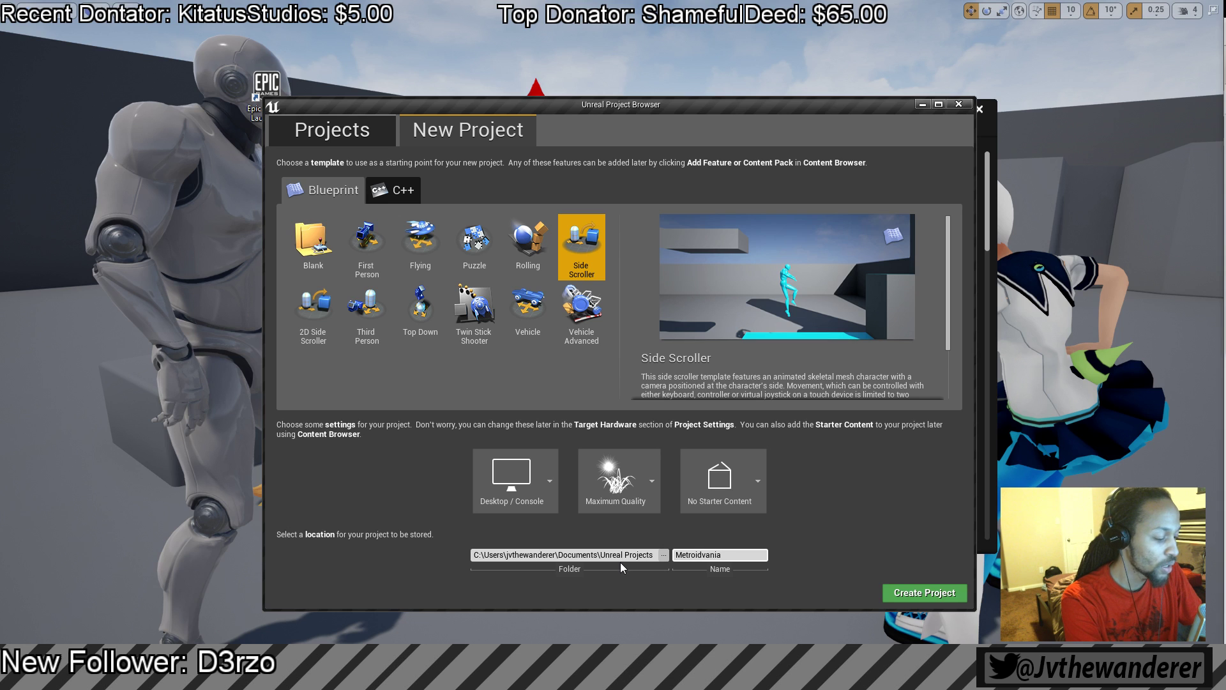
pyautogui.write('CameraSyst')
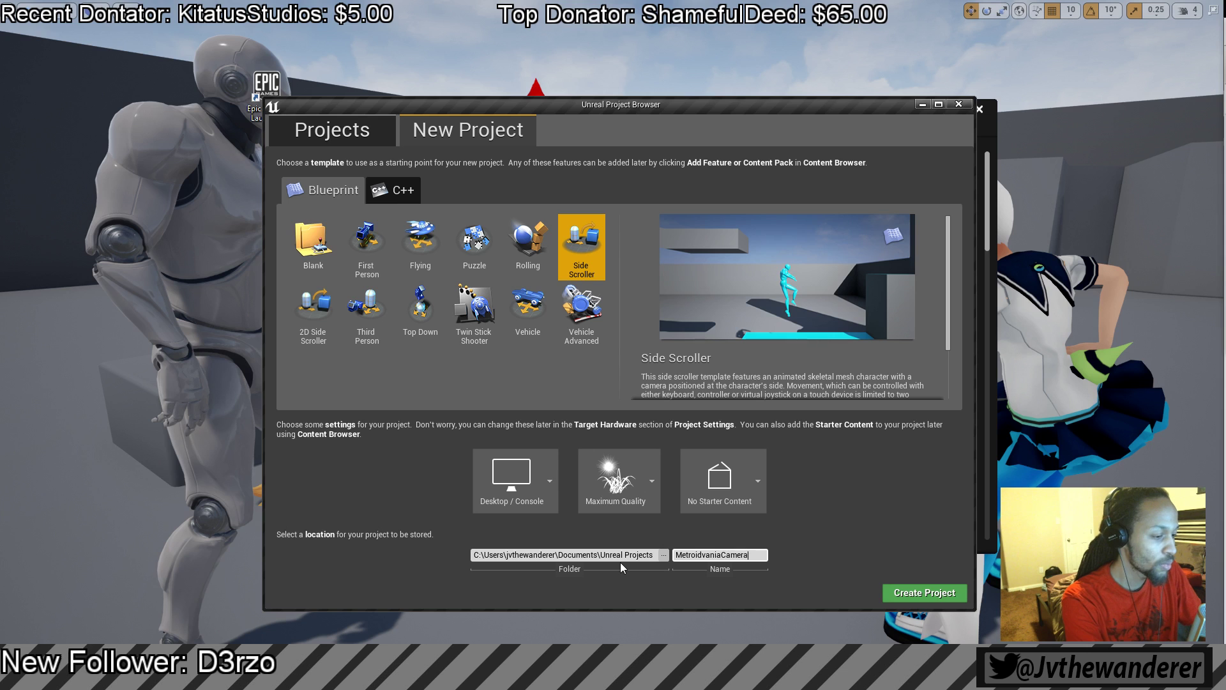
pyautogui.press('BackSpace')
pyautogui.press('BackSpace')
pyautogui.press('BackSpace')
pyautogui.press('BackSpace')
pyautogui.press('BackSpace')
pyautogui.press('BackSpace')
pyautogui.press('BackSpace')
pyautogui.press('BackSpace')
pyautogui.press('BackSpace')
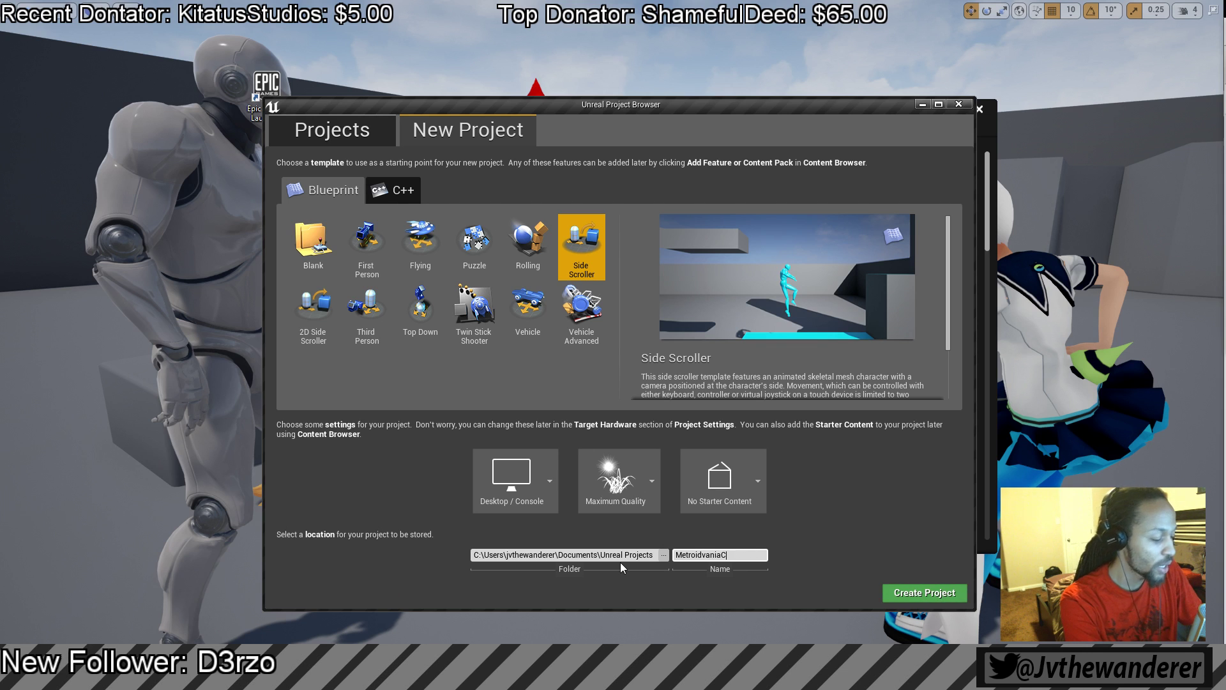
pyautogui.write('am')
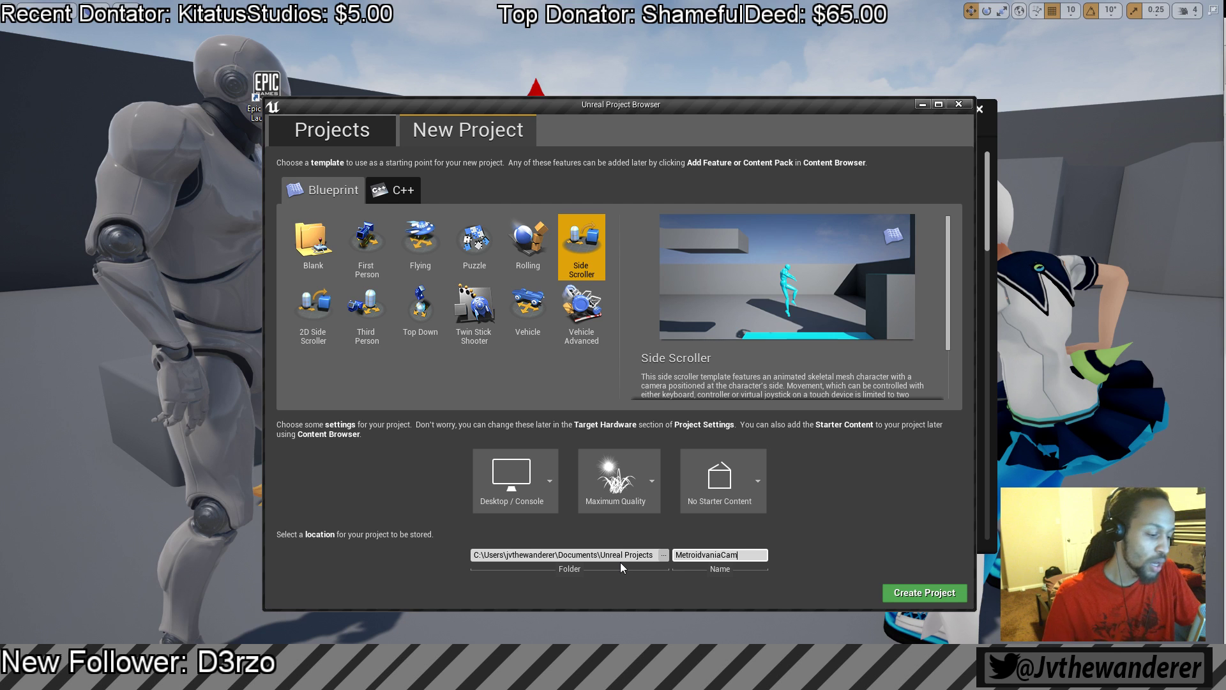
pyautogui.write('Proj')
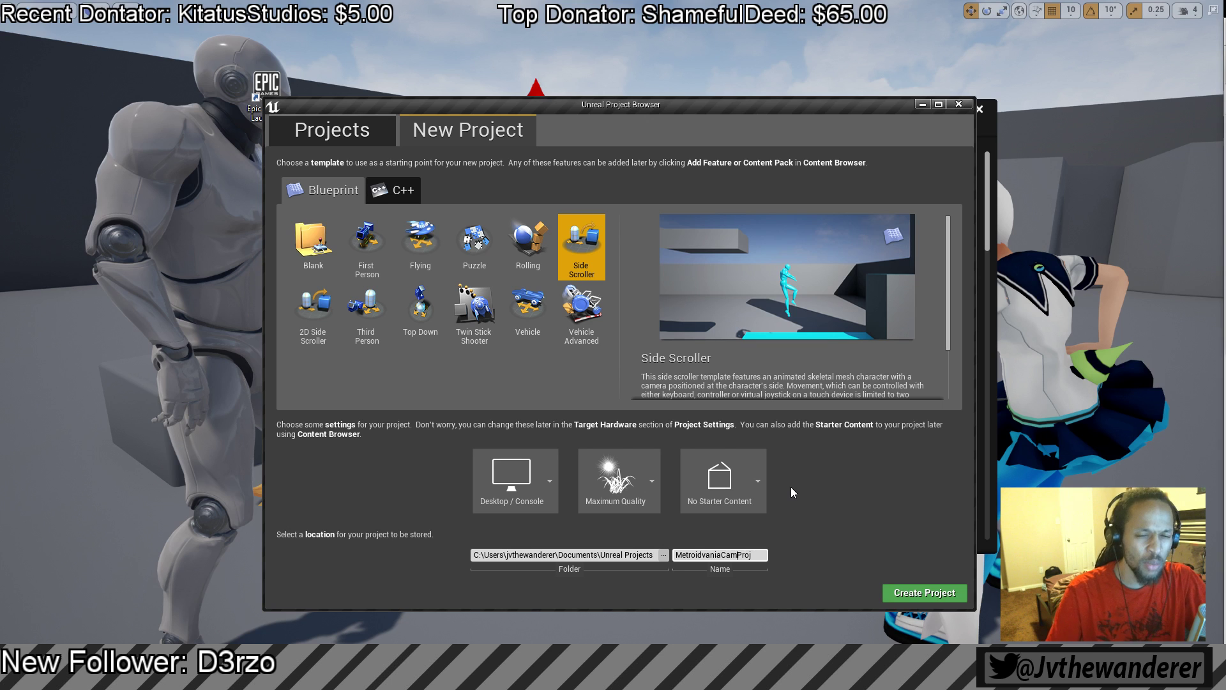
pyautogui.click(933, 594)
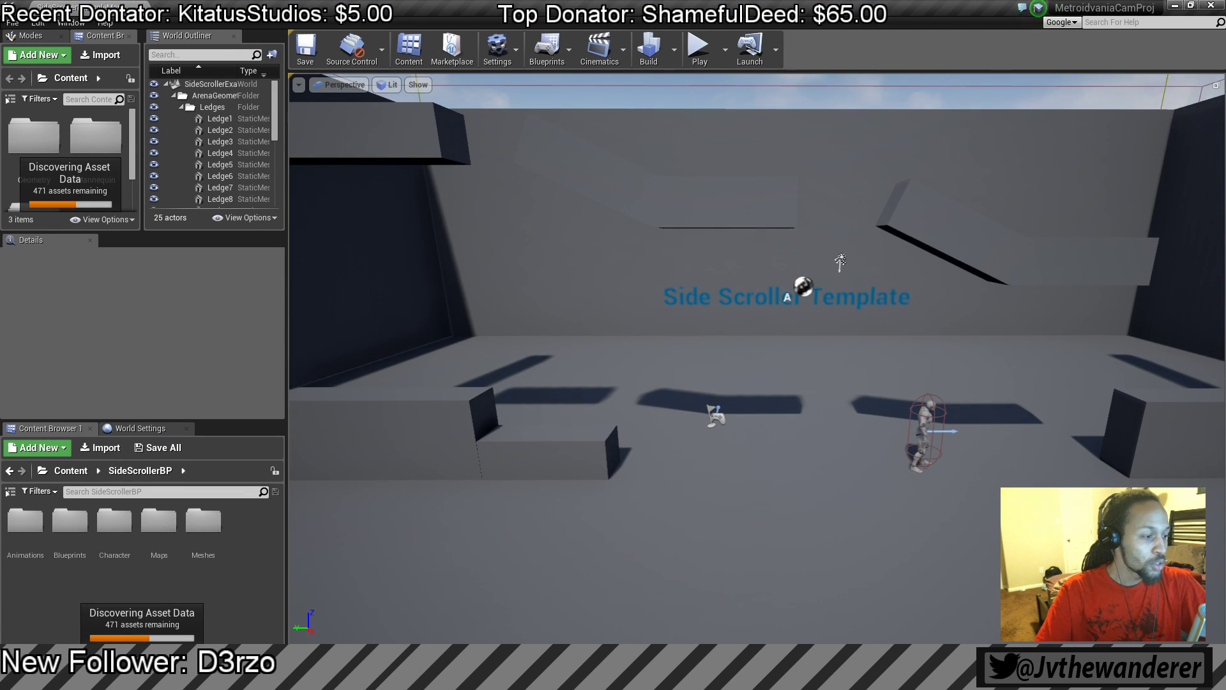
pyautogui.moveTo(757, 357); pyautogui.dragTo(646, 355, button='right')
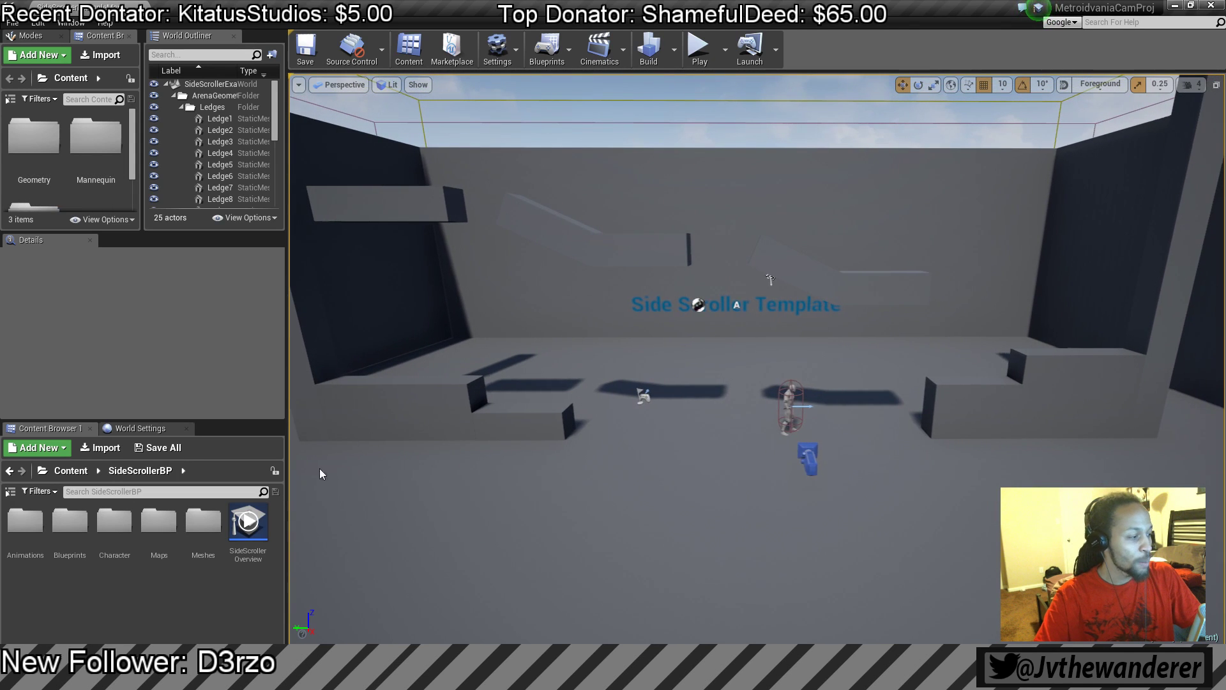
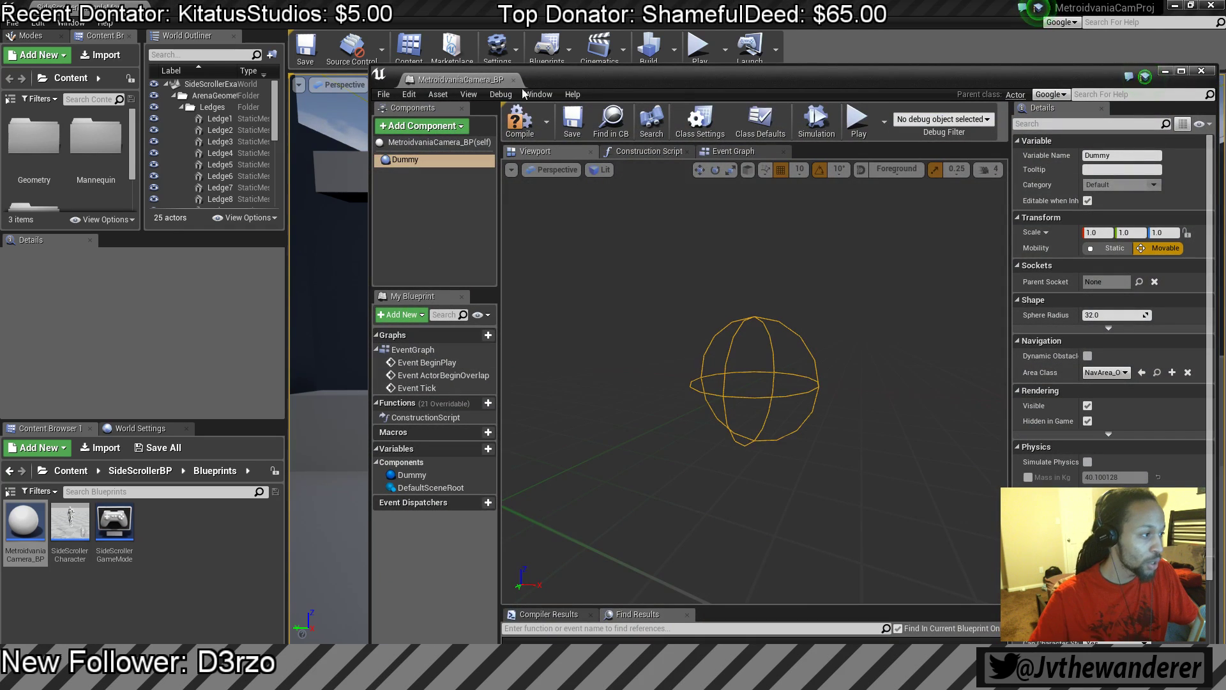
# - Add a Box Collision component under Dummy in the MetroidvaniaCamera_BP blueprint and name it ActorCollision
pyautogui.moveTo(676, 82); pyautogui.dragTo(584, 28)
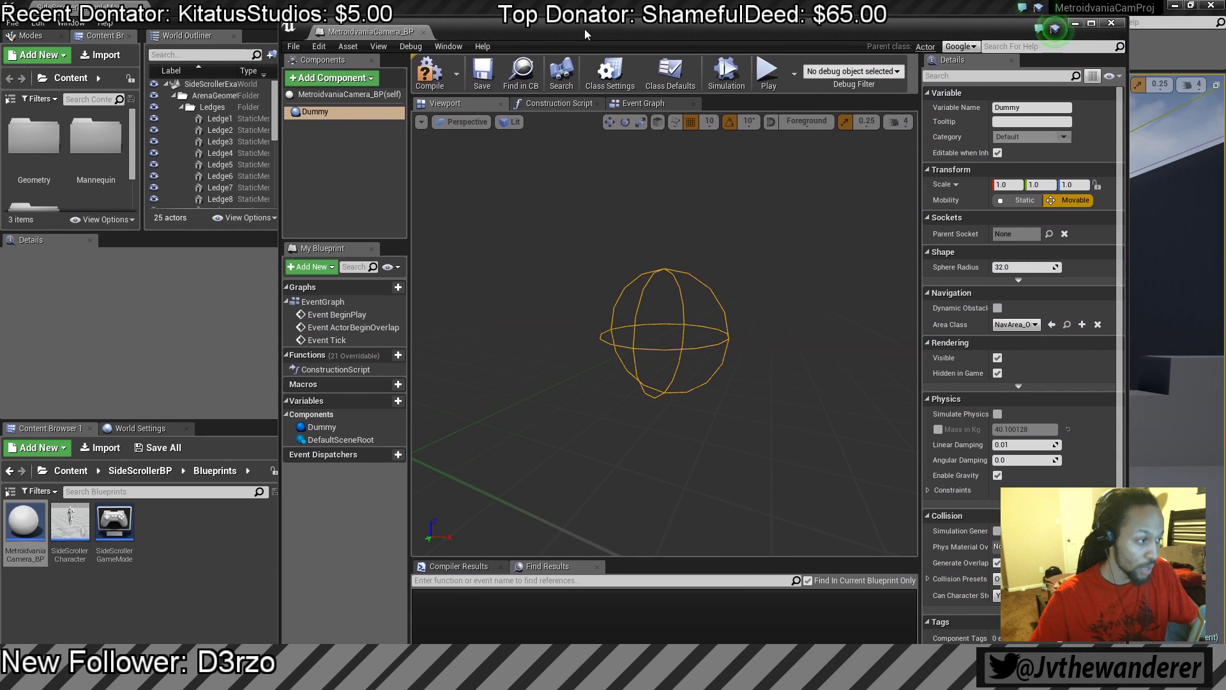
pyautogui.click(335, 153)
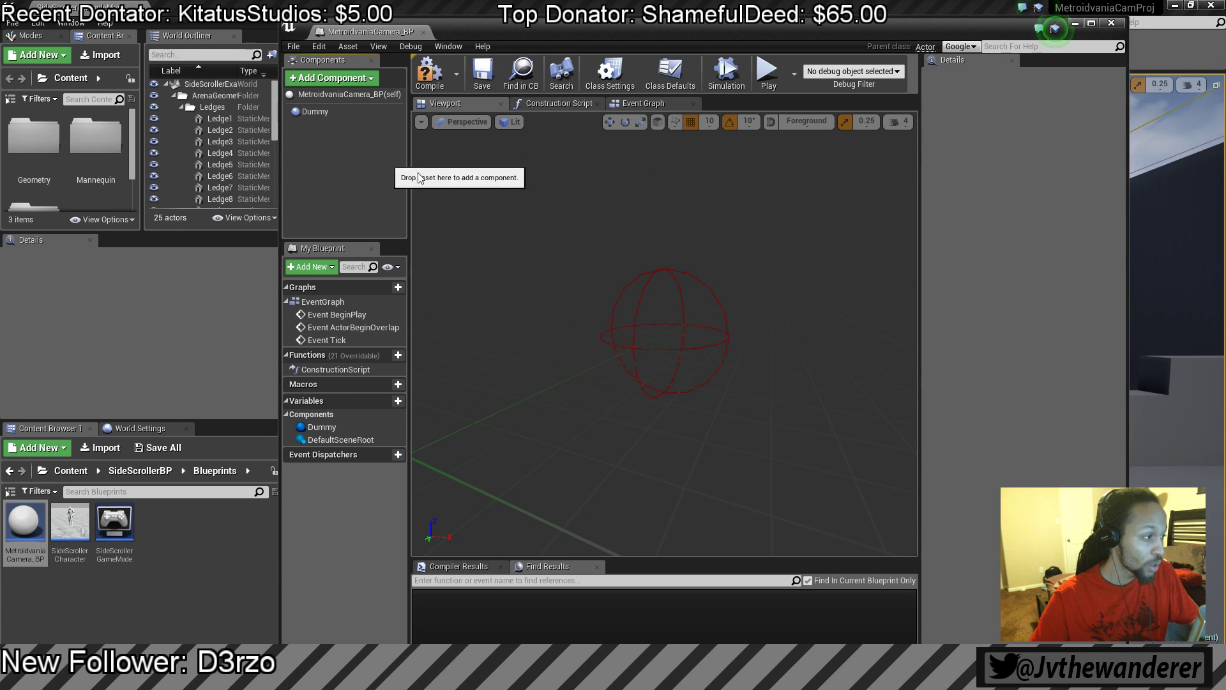
pyautogui.click(358, 79)
pyautogui.scroll(-3, 351, 243)
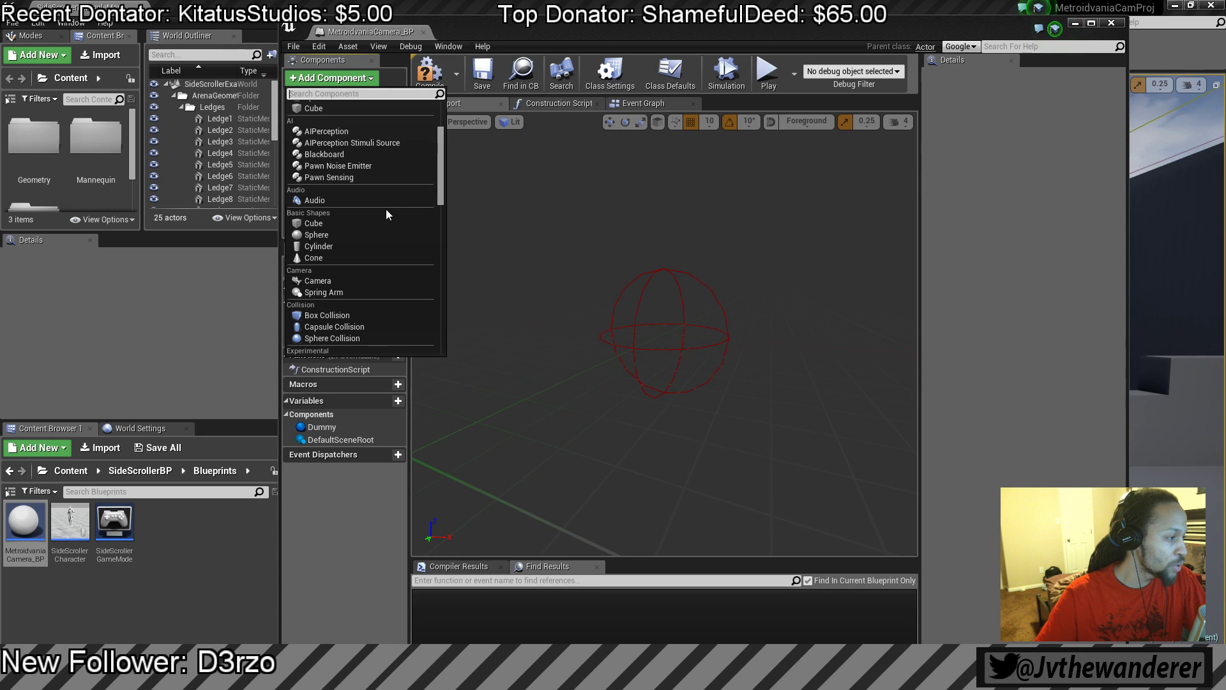
pyautogui.click(365, 314)
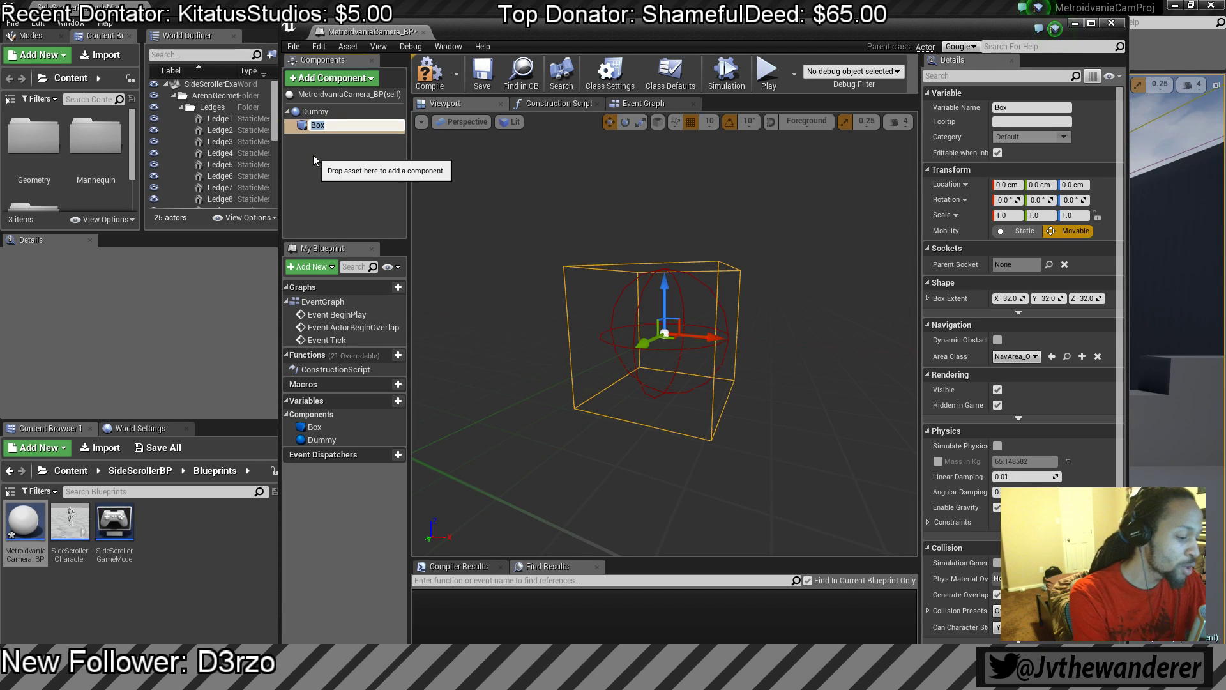
pyautogui.press('BackSpace')
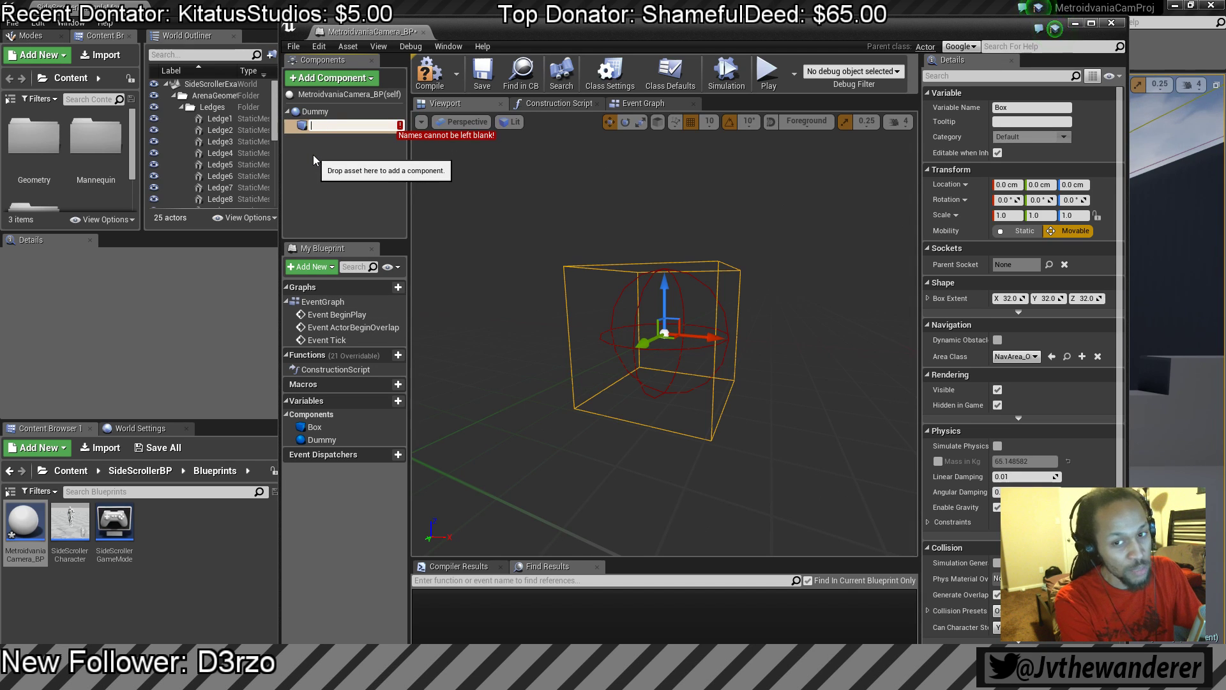
pyautogui.write('Acto')
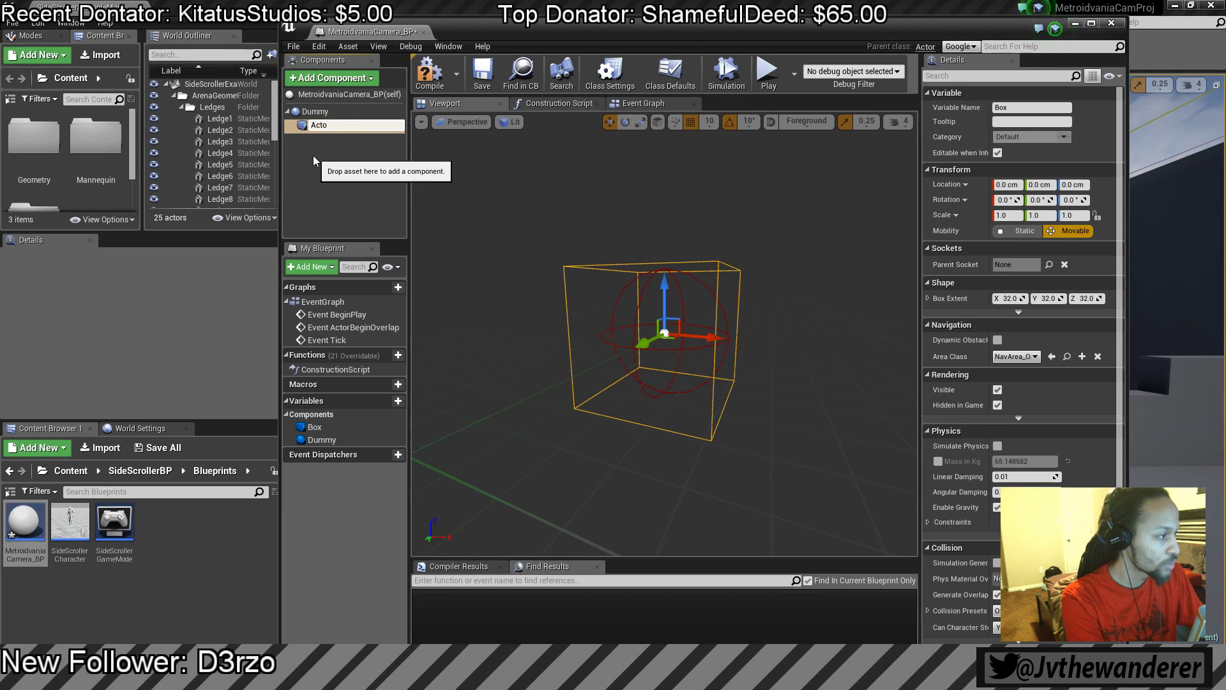
pyautogui.write('r ')
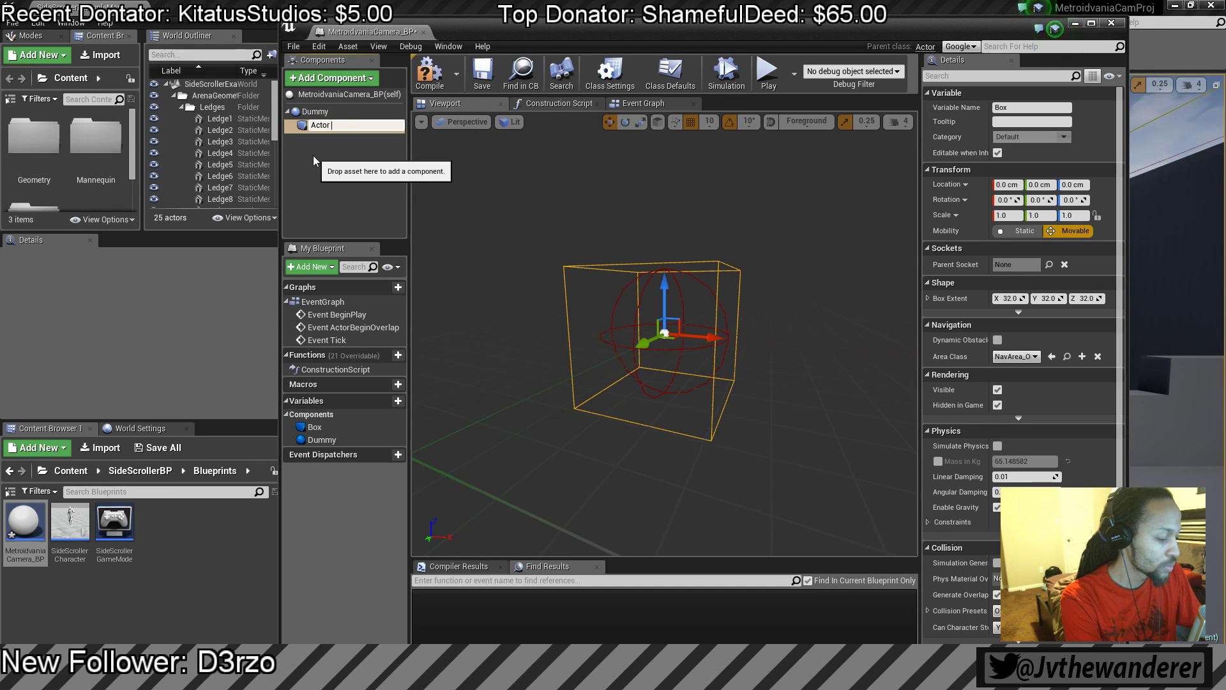
pyautogui.write('Collision')
pyautogui.press('Return')
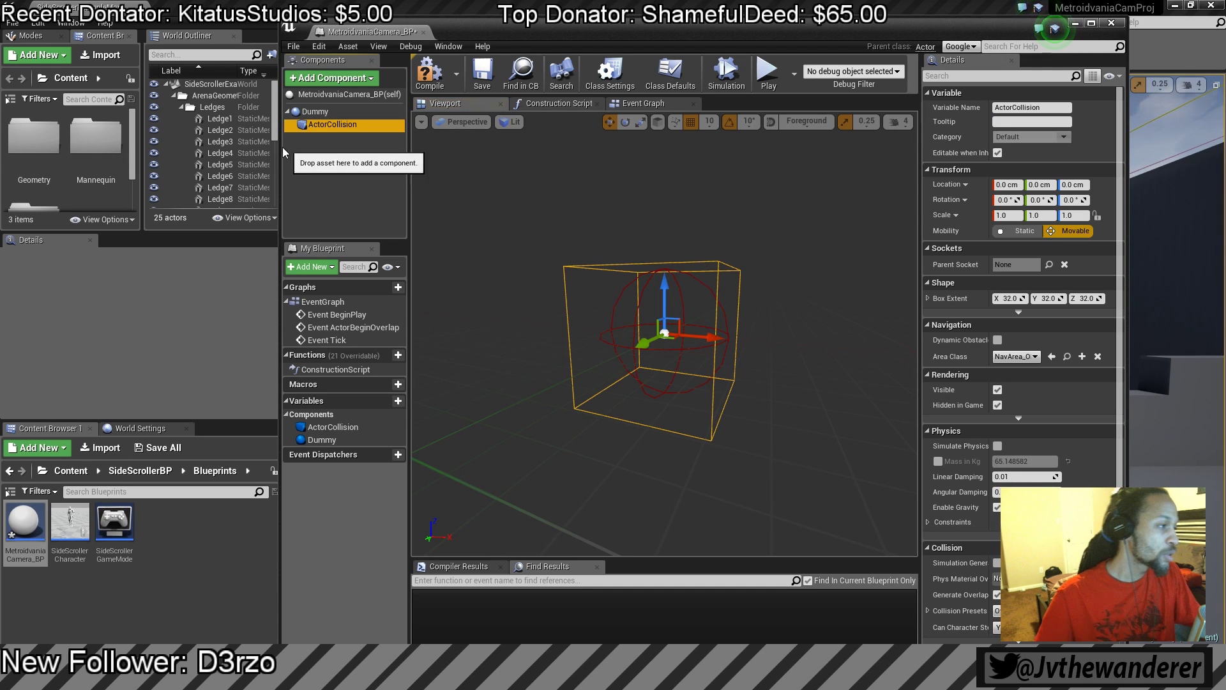
pyautogui.click(367, 79)
pyautogui.scroll(-3, 354, 300)
pyautogui.scroll(-3, 346, 317)
pyautogui.click(343, 286)
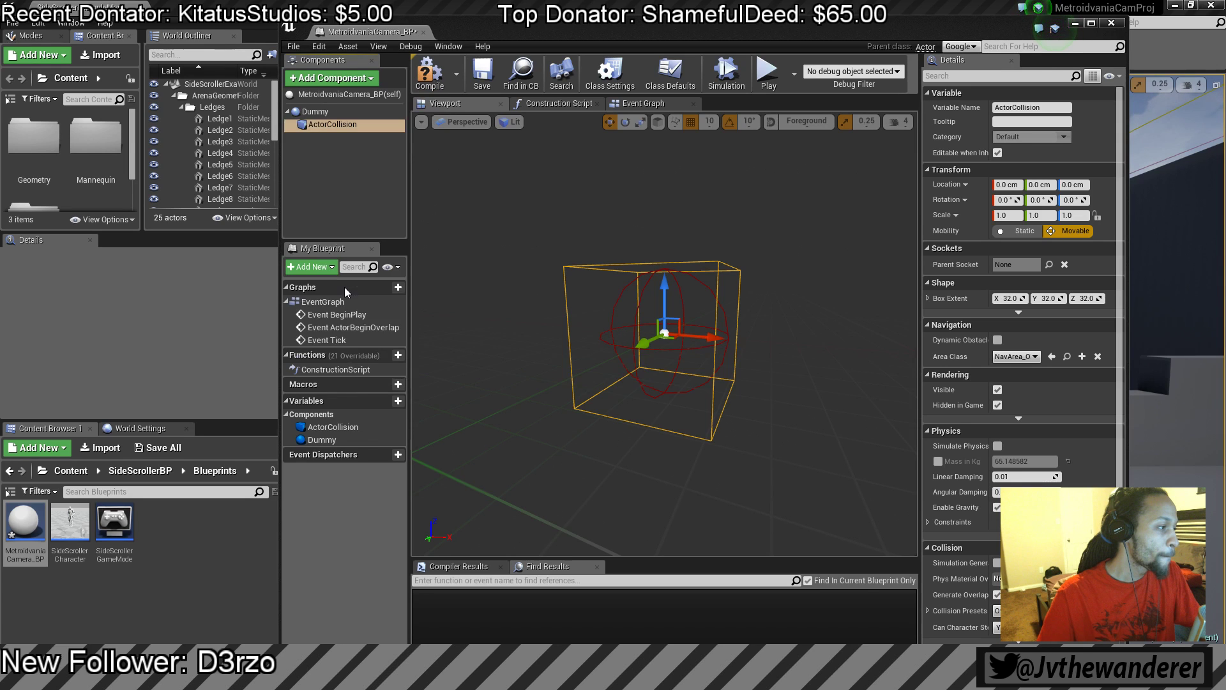
pyautogui.click(301, 148)
pyautogui.click(316, 138)
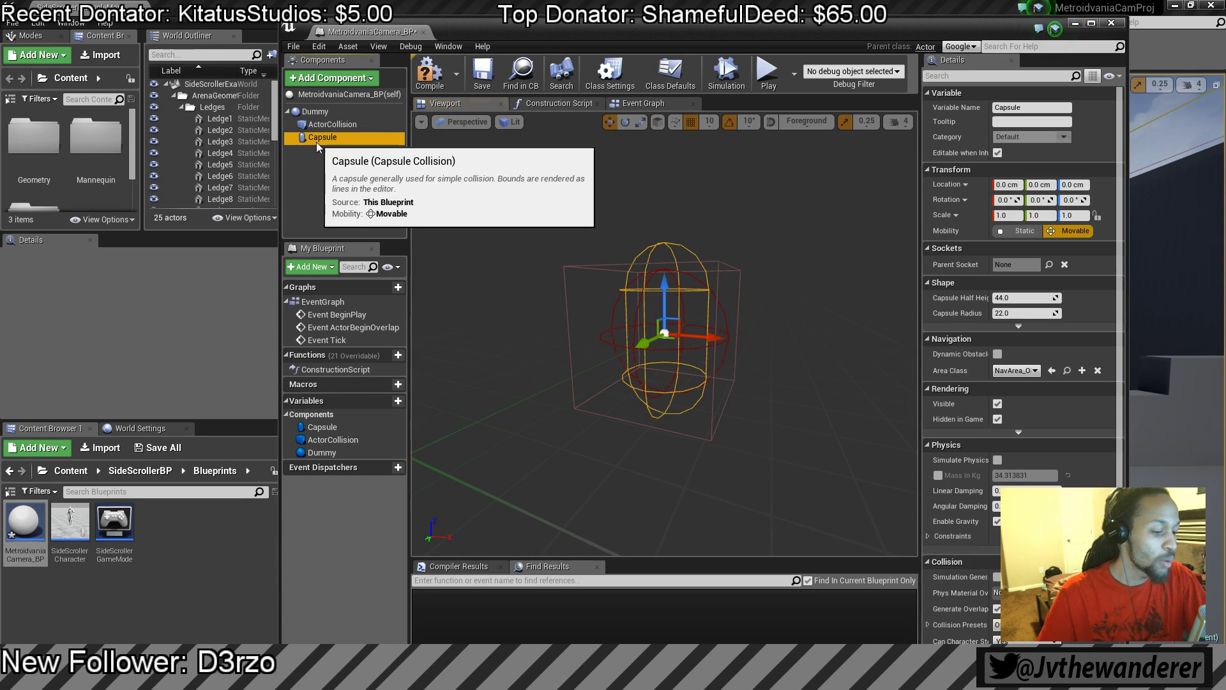
pyautogui.press('Delete')
# - Add a second Box Collision component under Dummy and name it CameraBoundBox
pyautogui.click(367, 80)
pyautogui.scroll(-3, 342, 271)
pyautogui.click(332, 254)
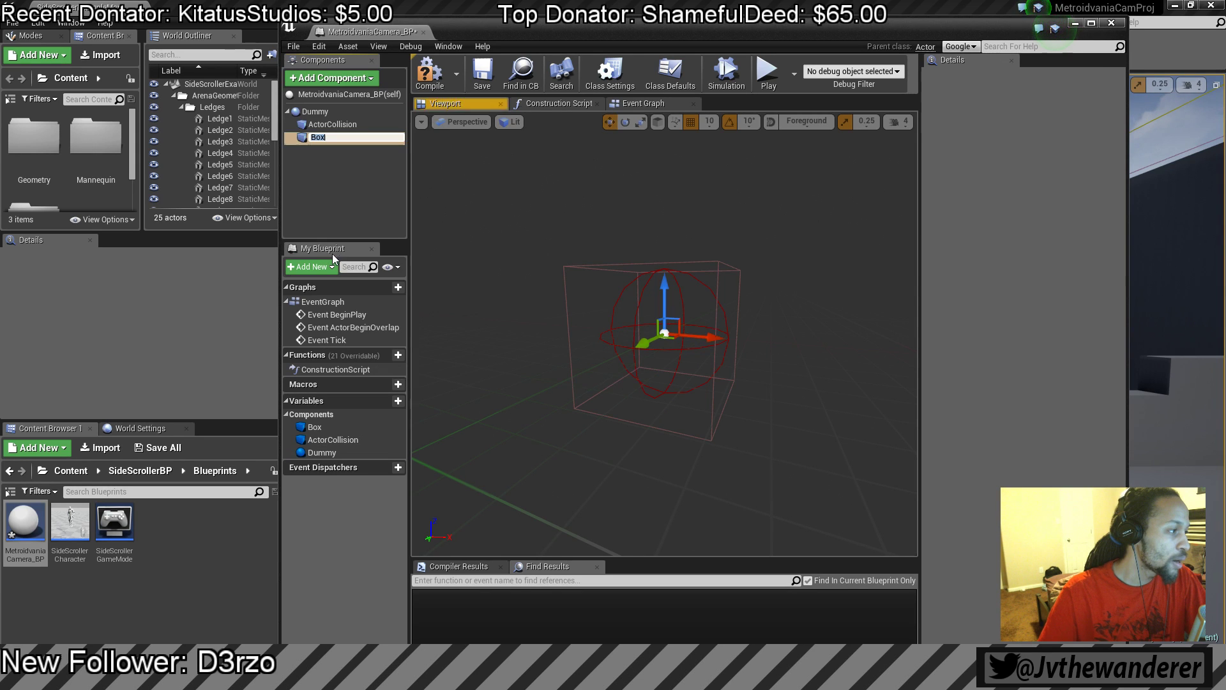
pyautogui.write('Camera')
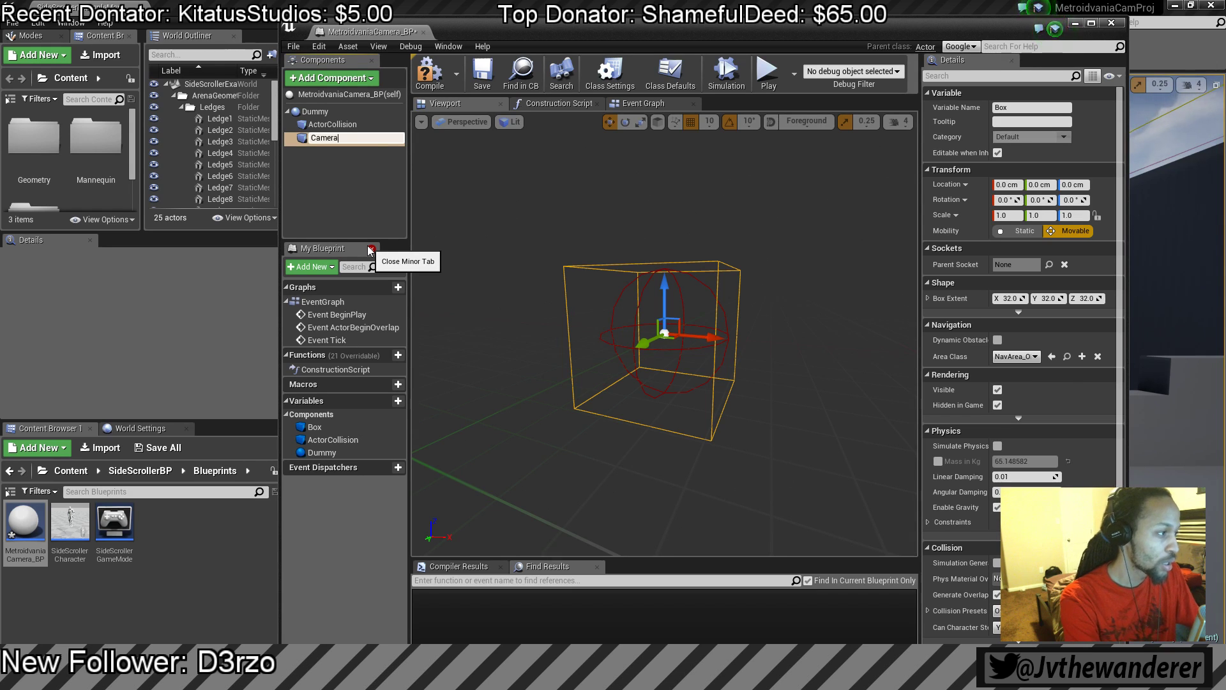
pyautogui.write('BoundBox')
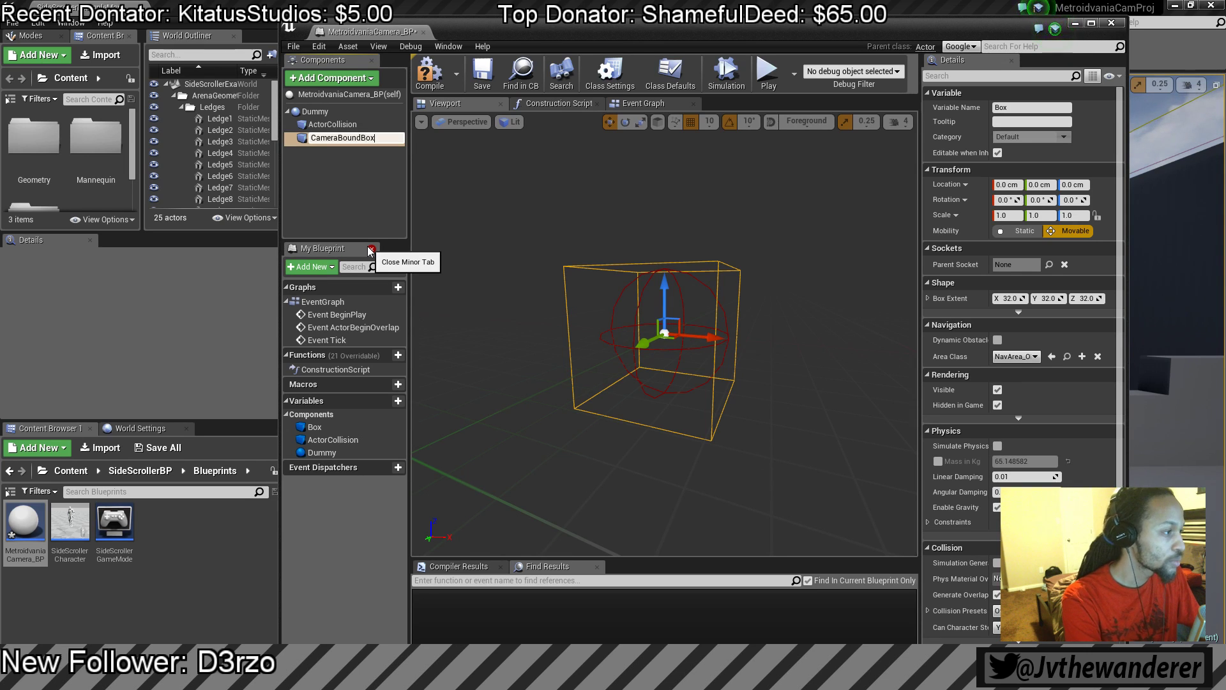
pyautogui.press('Return')
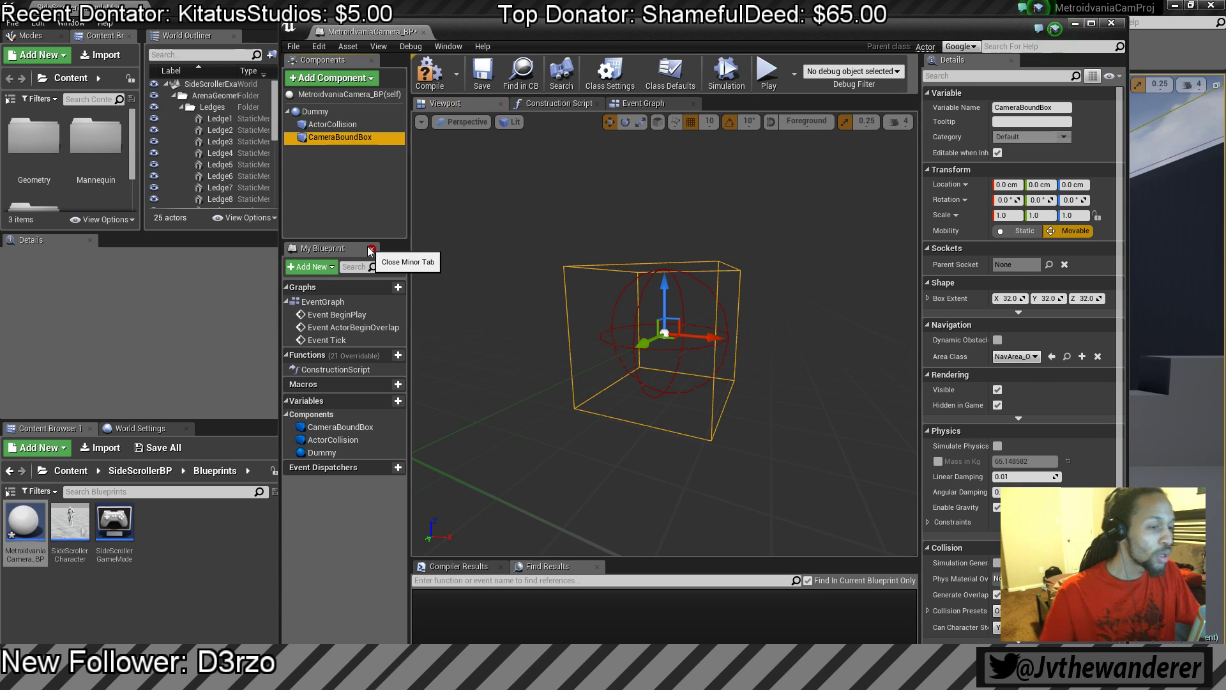
# - Set the shape color of the ActorCollision box to red, about R 0.875, G 0.051, B 0.026
pyautogui.click(332, 124)
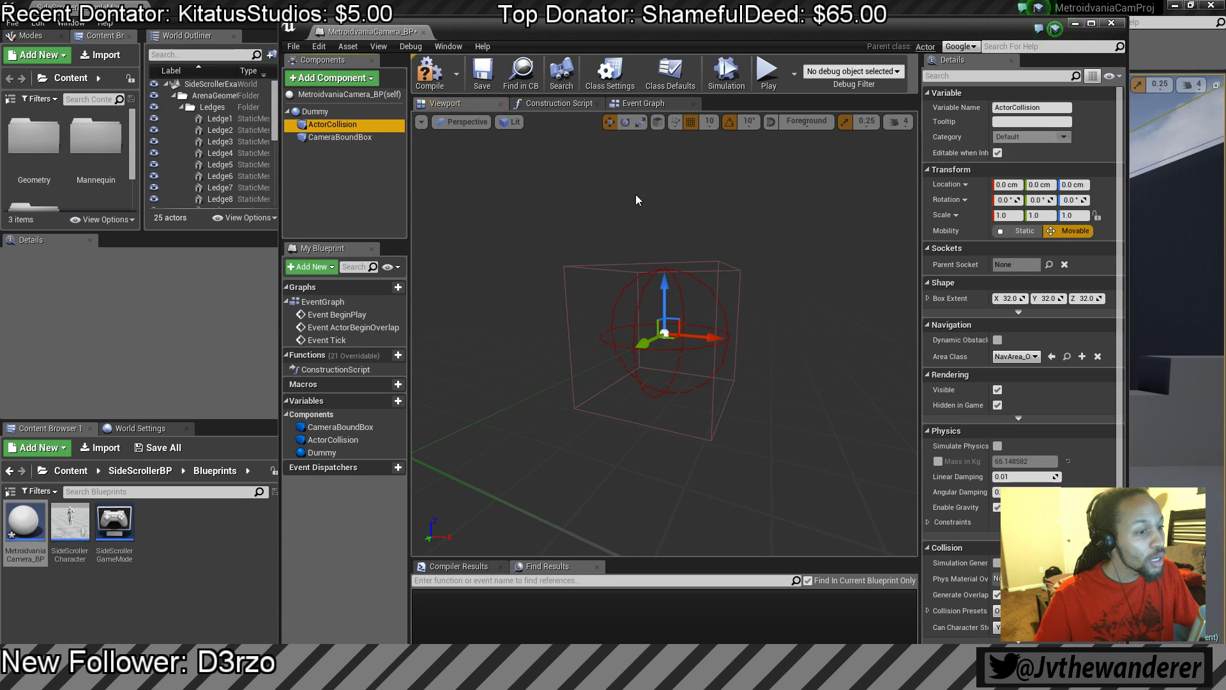
pyautogui.doubleClick(907, 35)
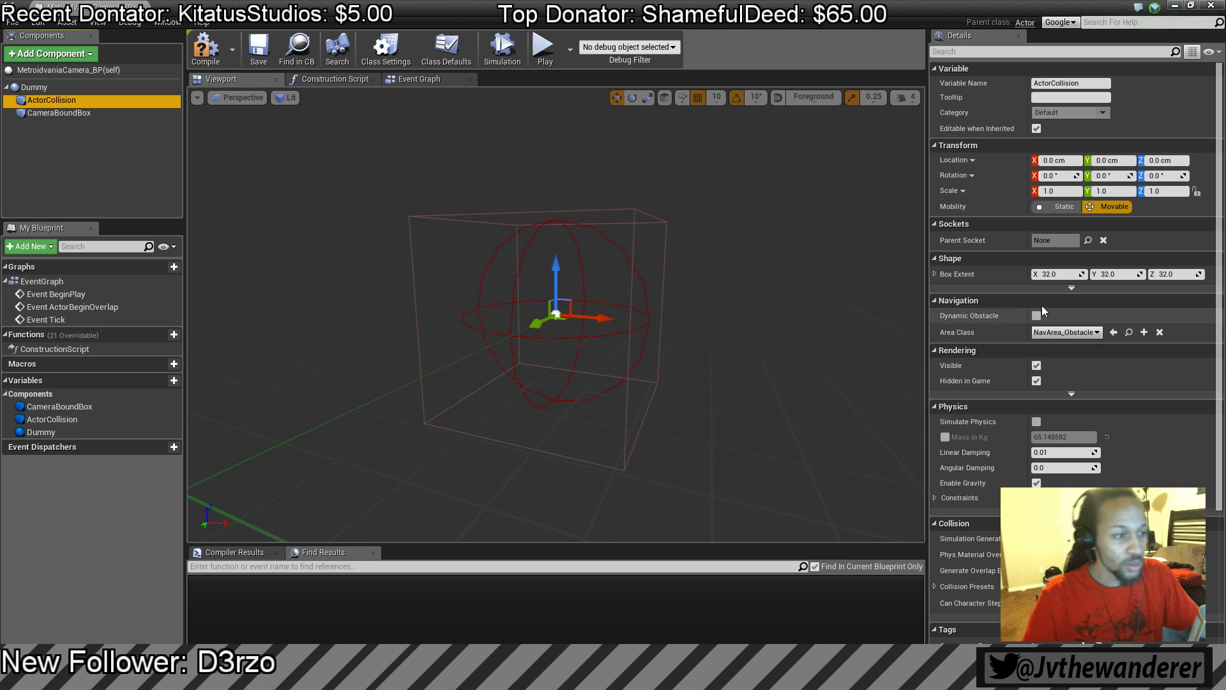
pyautogui.click(1072, 288)
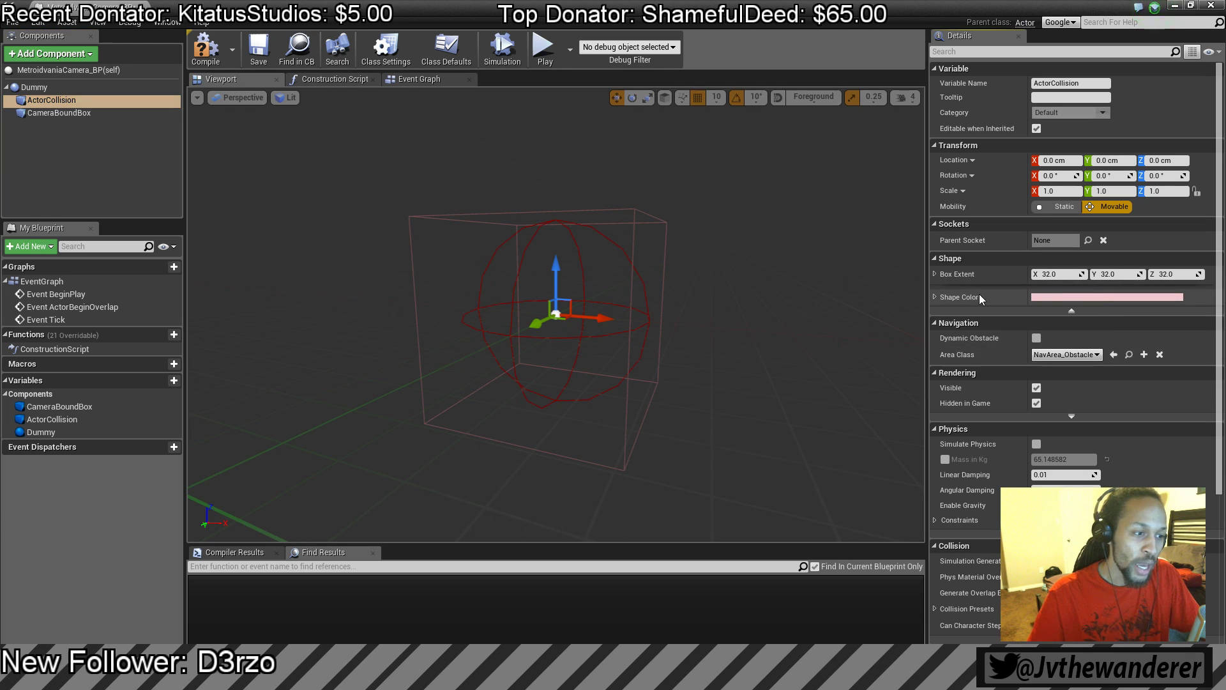
pyautogui.click(1070, 297)
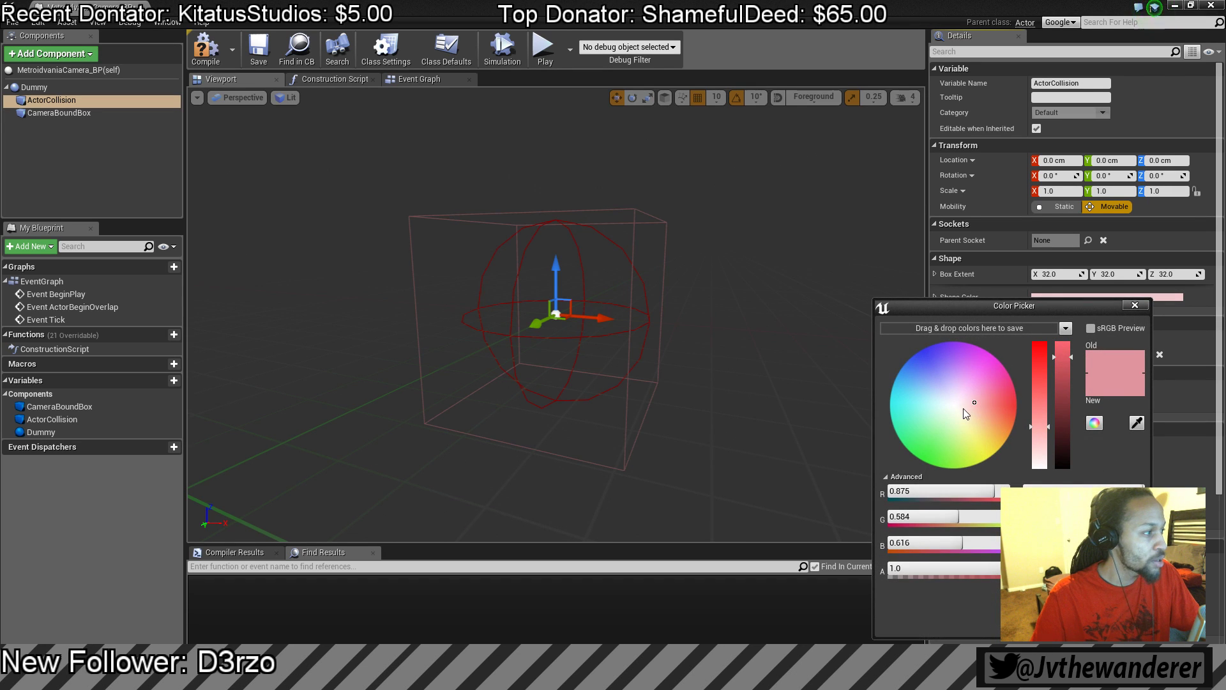
pyautogui.moveTo(992, 397); pyautogui.dragTo(1063, 397)
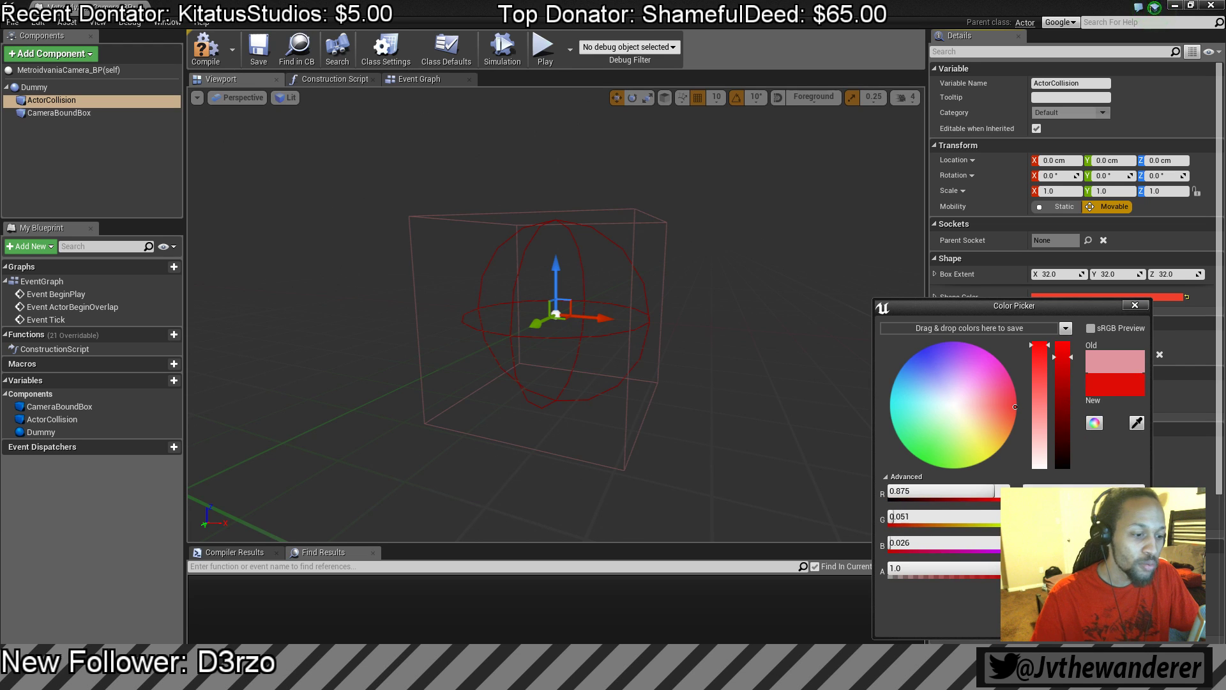
pyautogui.click(1085, 626)
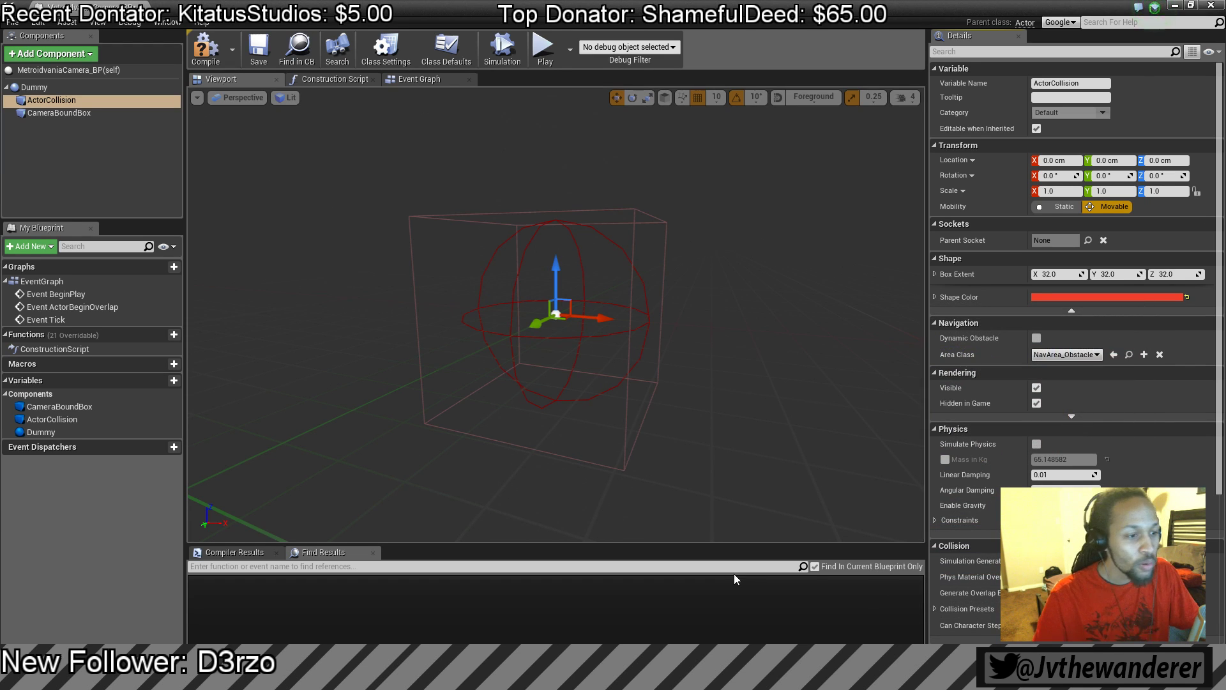
# - Set the shape color of the CameraBoundBox component to blue, about R 0.0, G 0.087, B 0.875
pyautogui.click(60, 113)
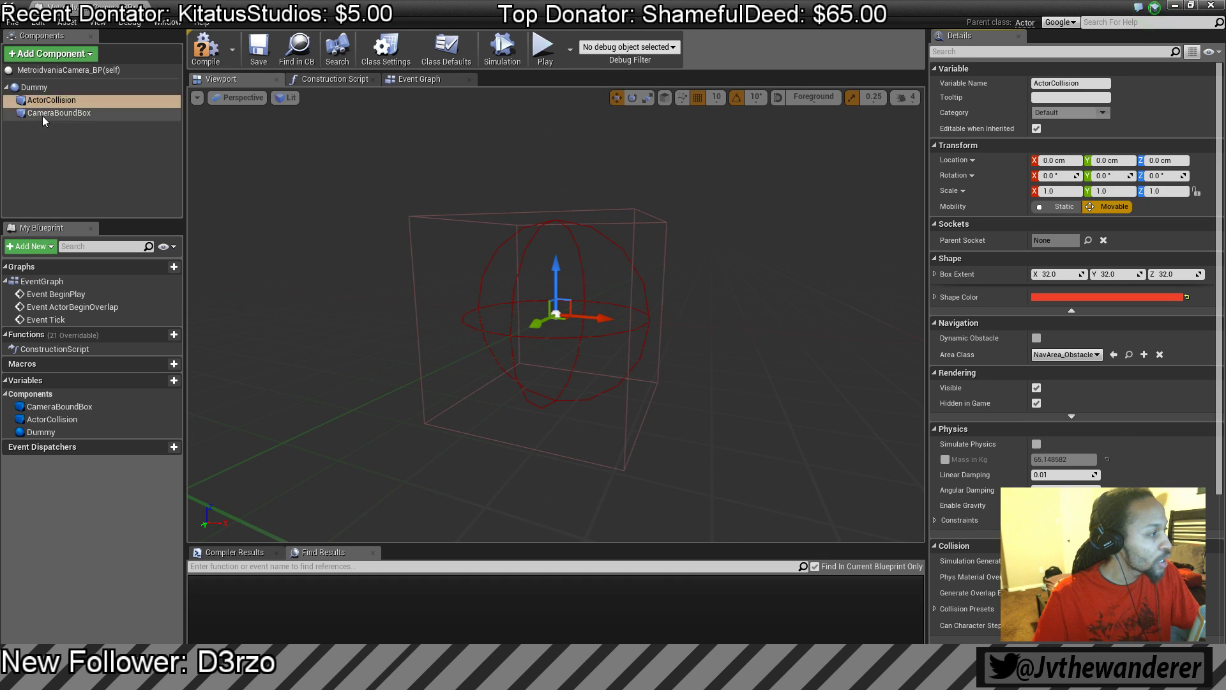
pyautogui.click(1124, 297)
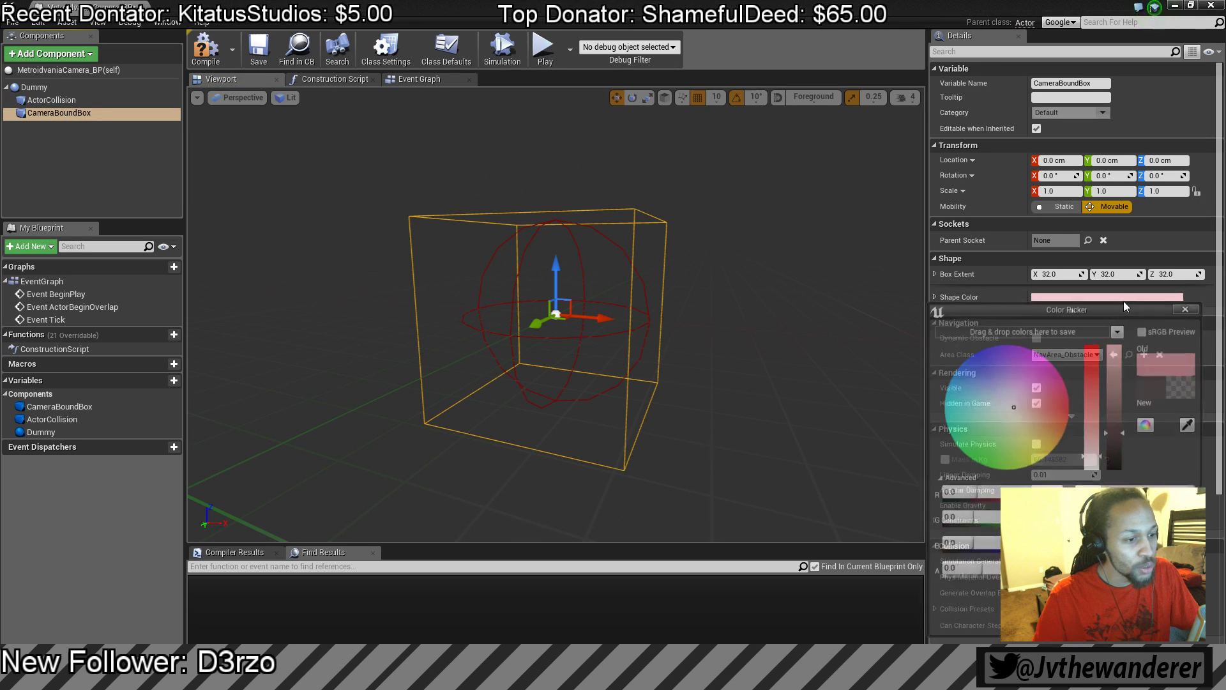
pyautogui.moveTo(1005, 400); pyautogui.dragTo(970, 356)
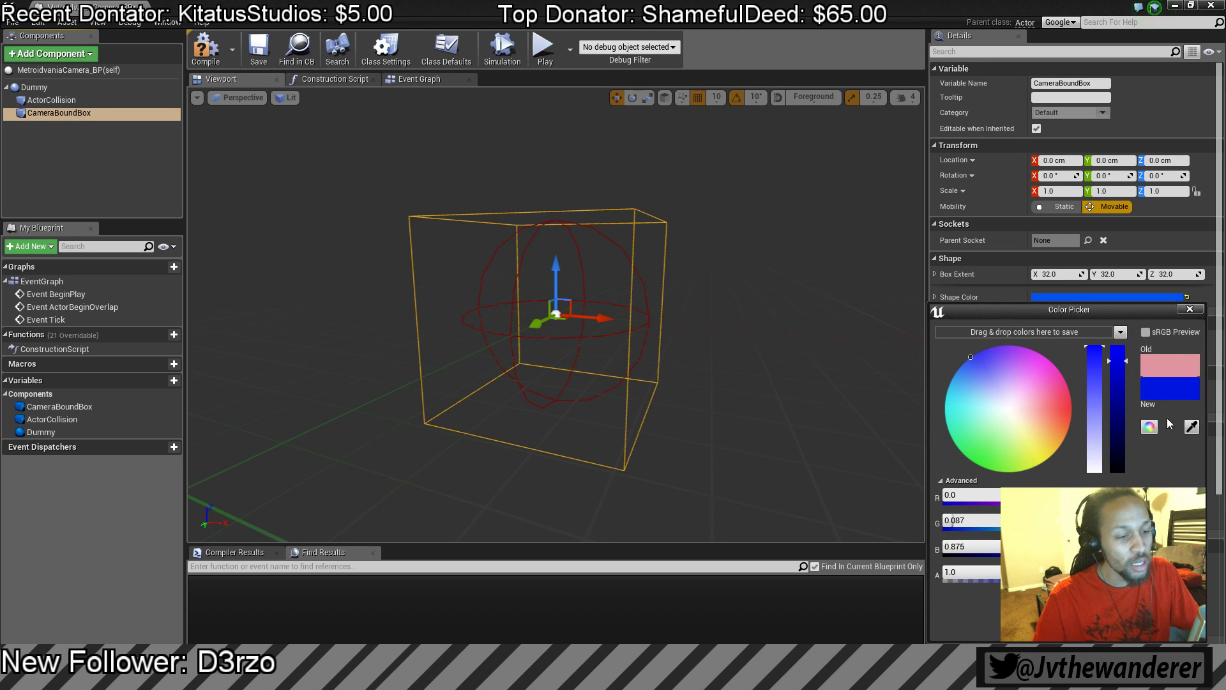
pyautogui.click(615, 383)
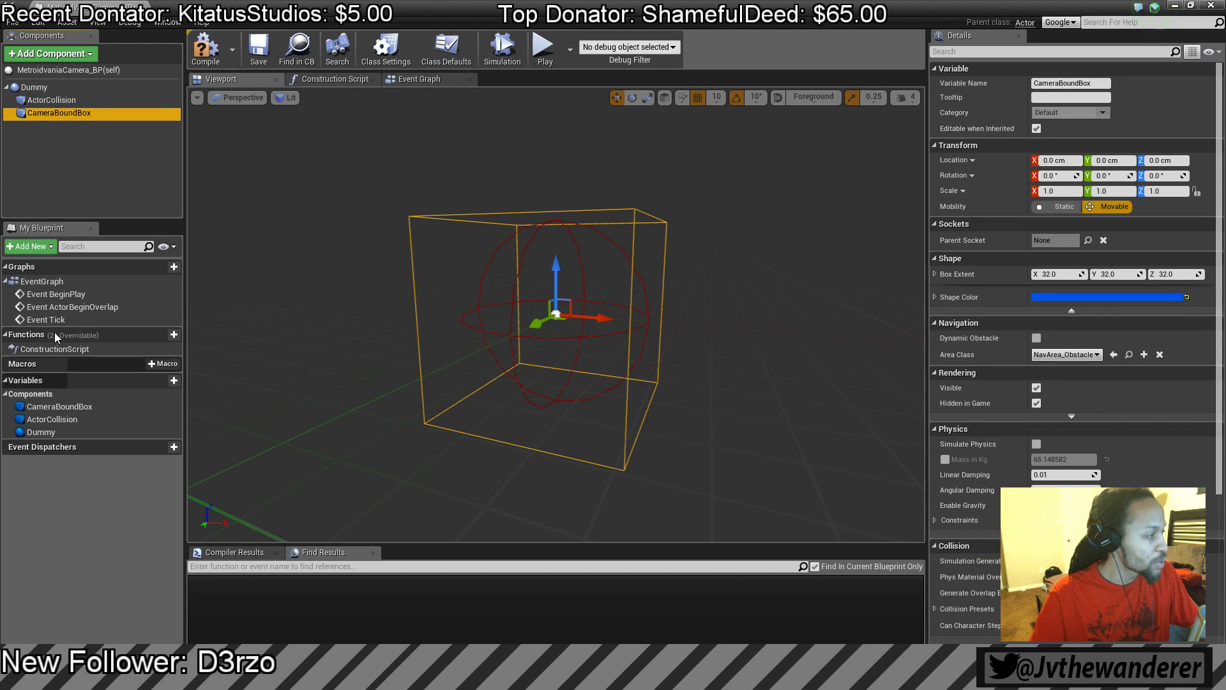
# - Set the box extent of the ActorCollision component to 50 in X, Y and Z
pyautogui.click(56, 100)
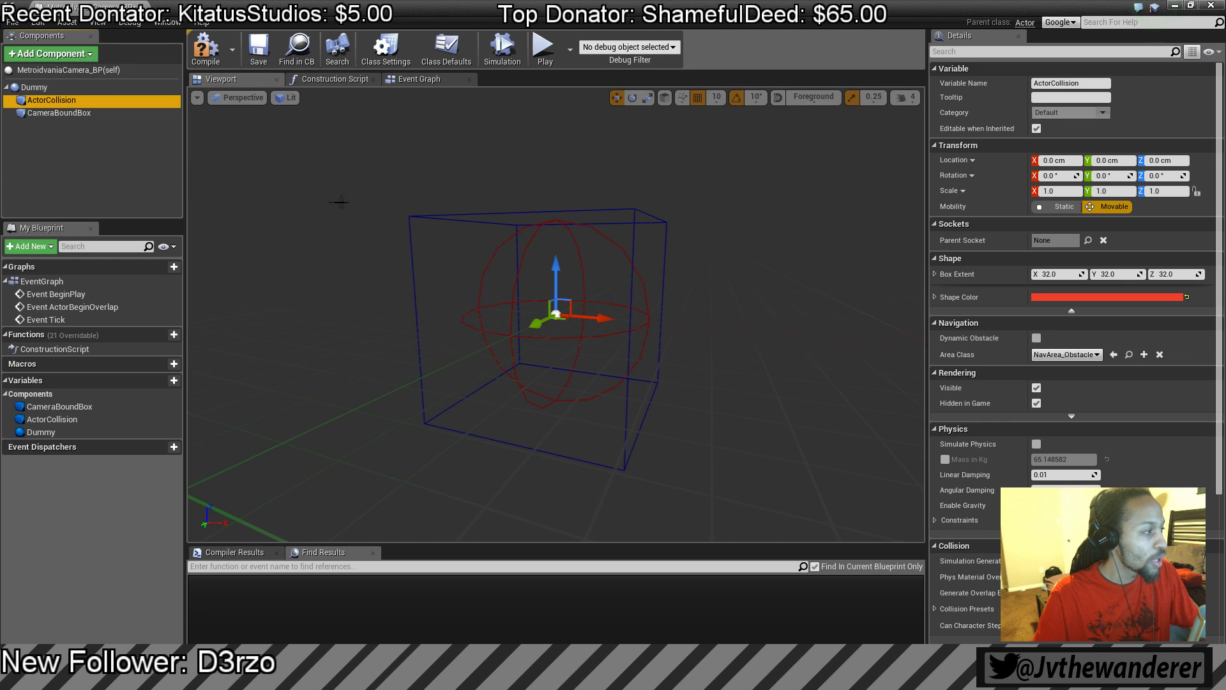
pyautogui.press('F2')
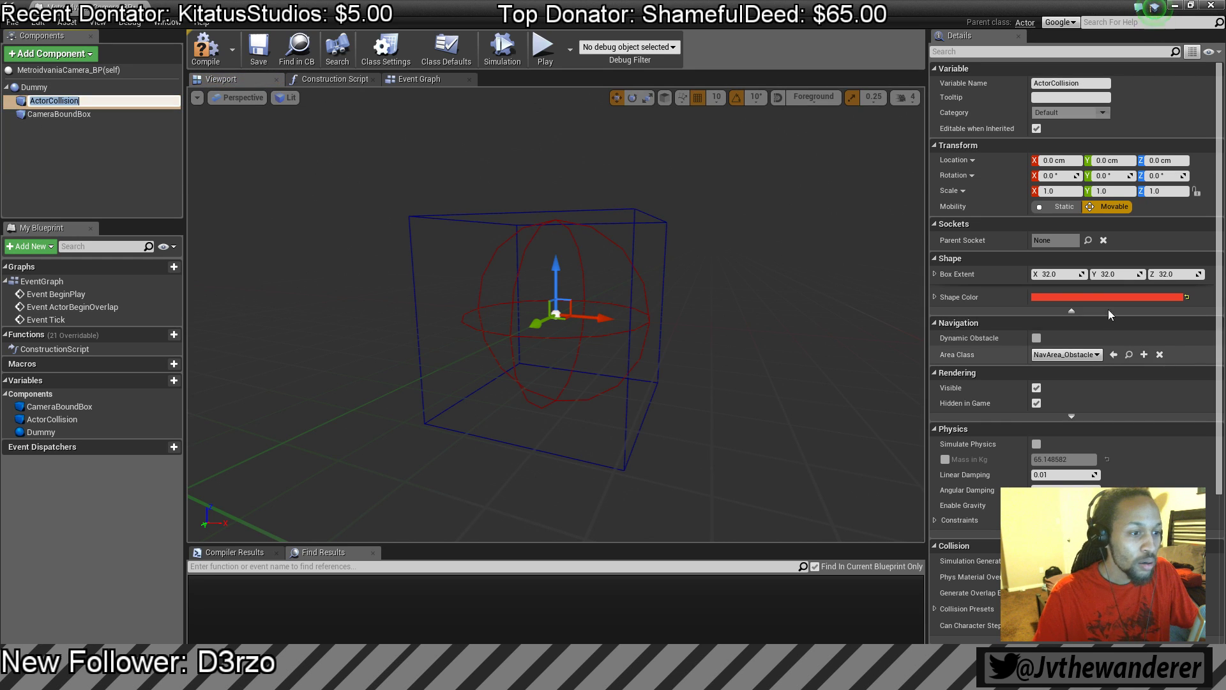
pyautogui.click(1051, 275)
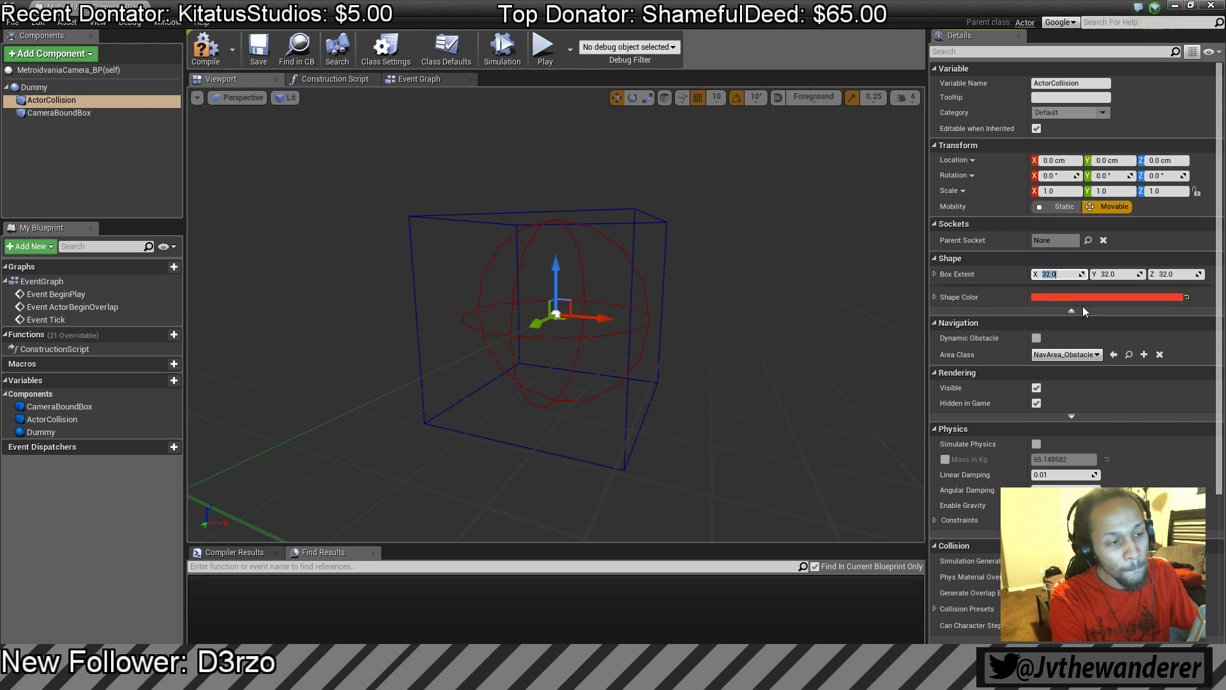
pyautogui.press('Return')
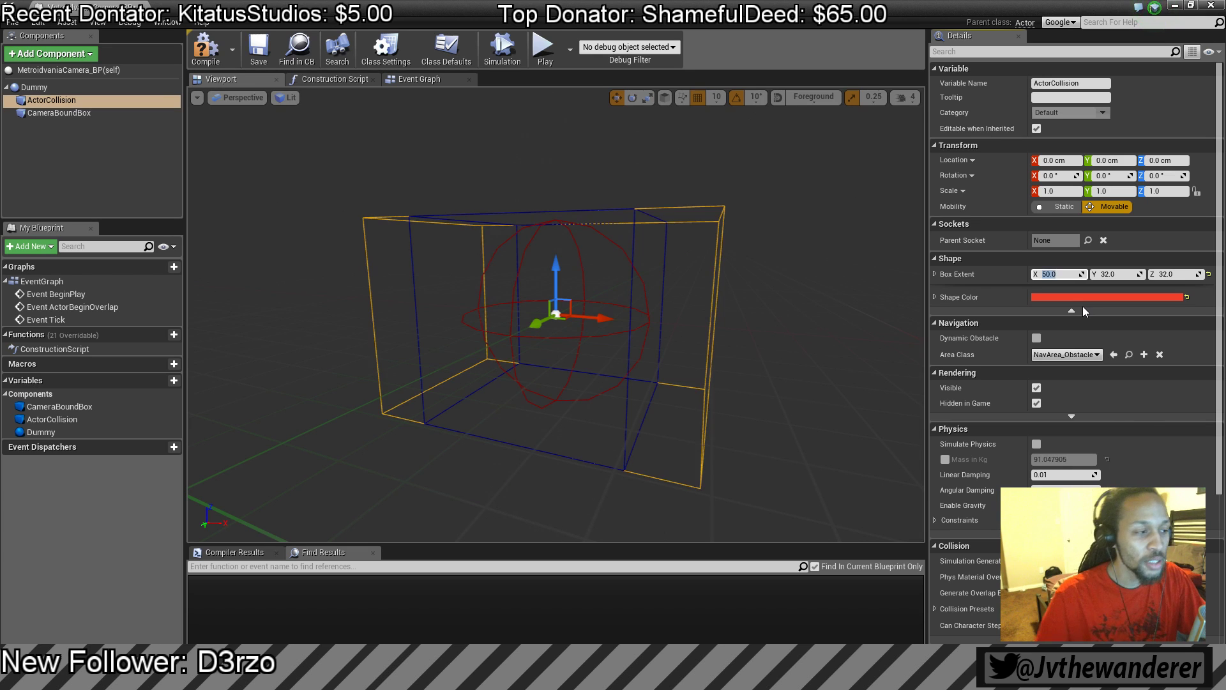
pyautogui.click(1119, 276)
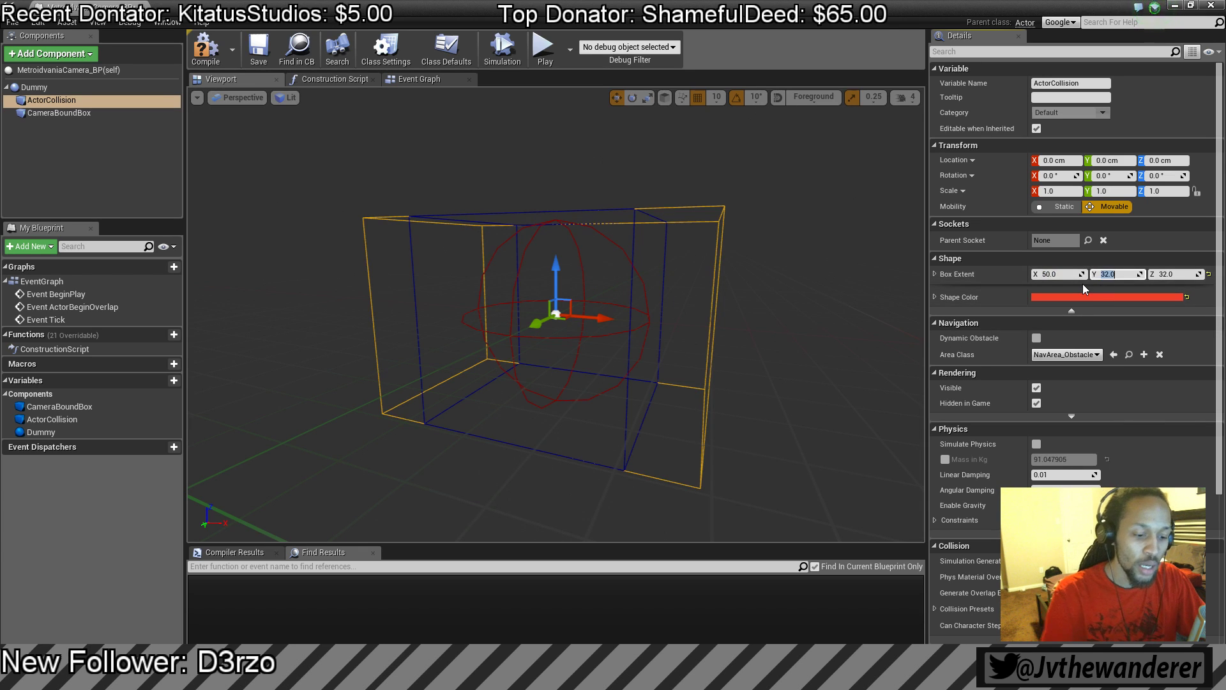
pyautogui.press('BackSpace')
pyautogui.press('BackSpace')
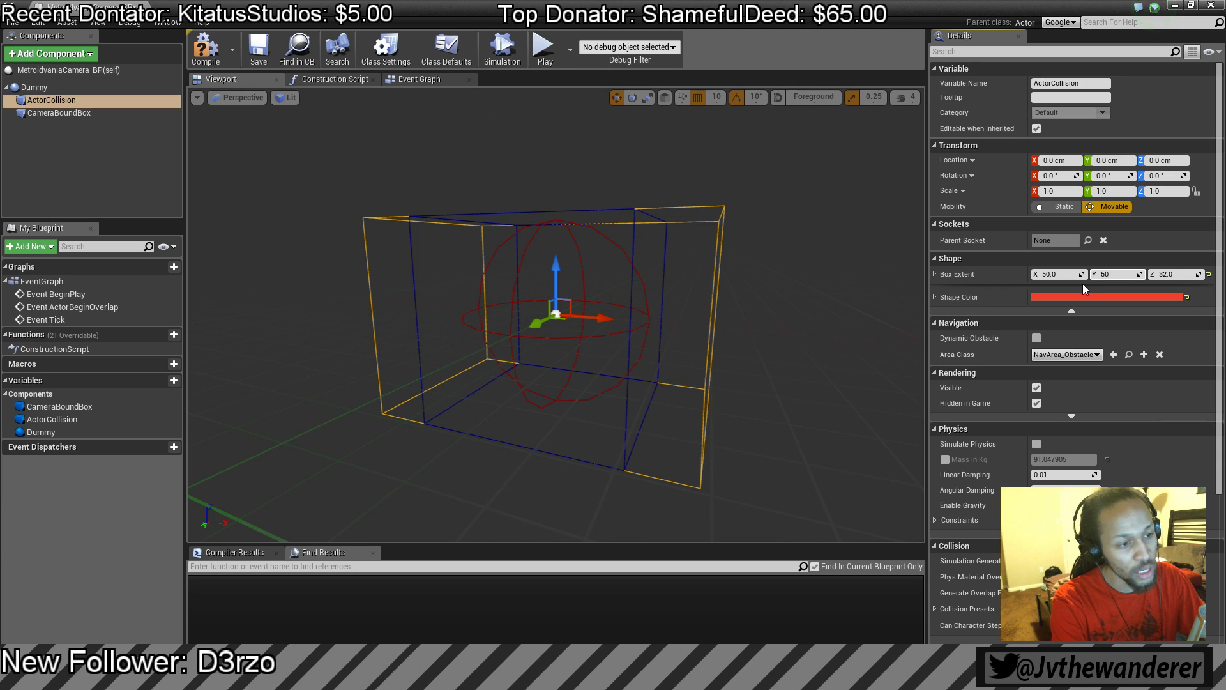
pyautogui.press('Return')
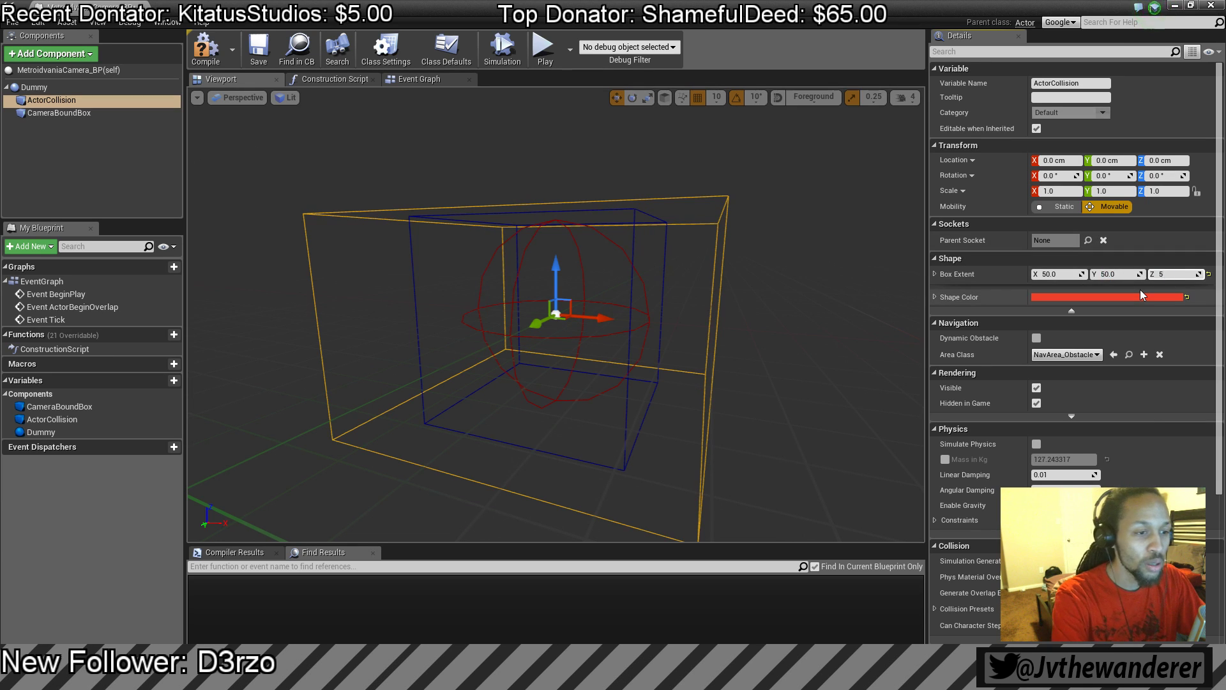
pyautogui.write('50')
pyautogui.press('Return')
# - Add a Camera component under Dummy with its default name and compile the blueprint
pyautogui.moveTo(277, 405); pyautogui.dragTo(426, 336)
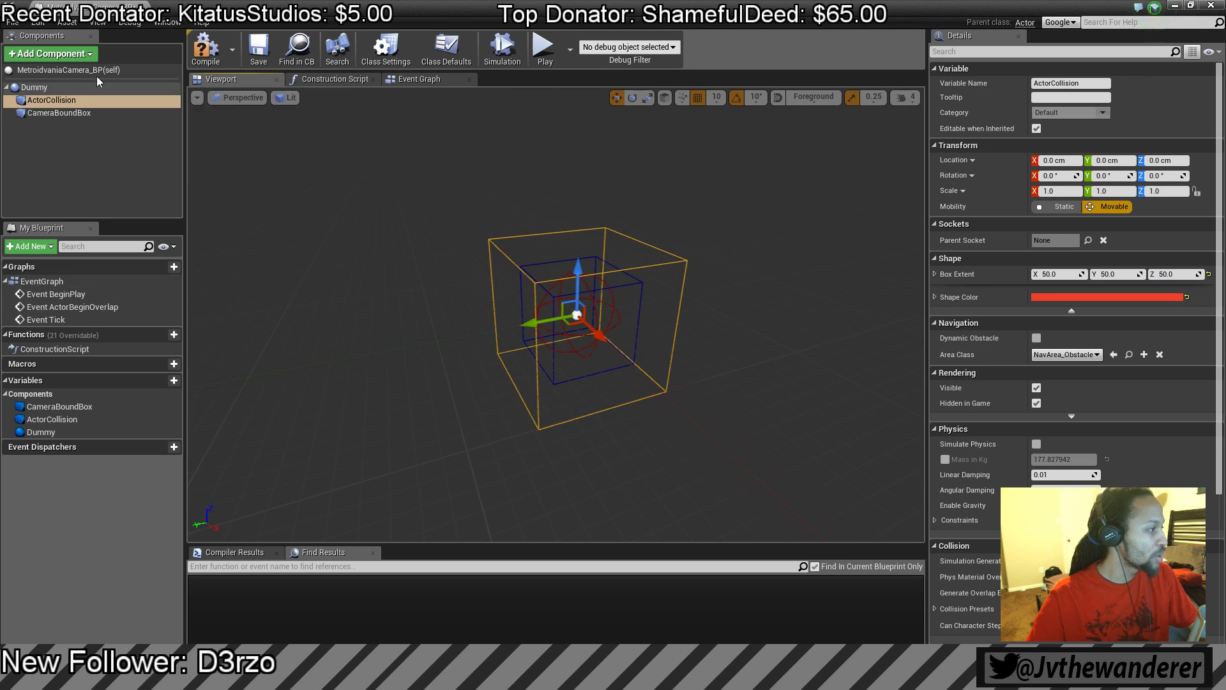
pyautogui.click(75, 53)
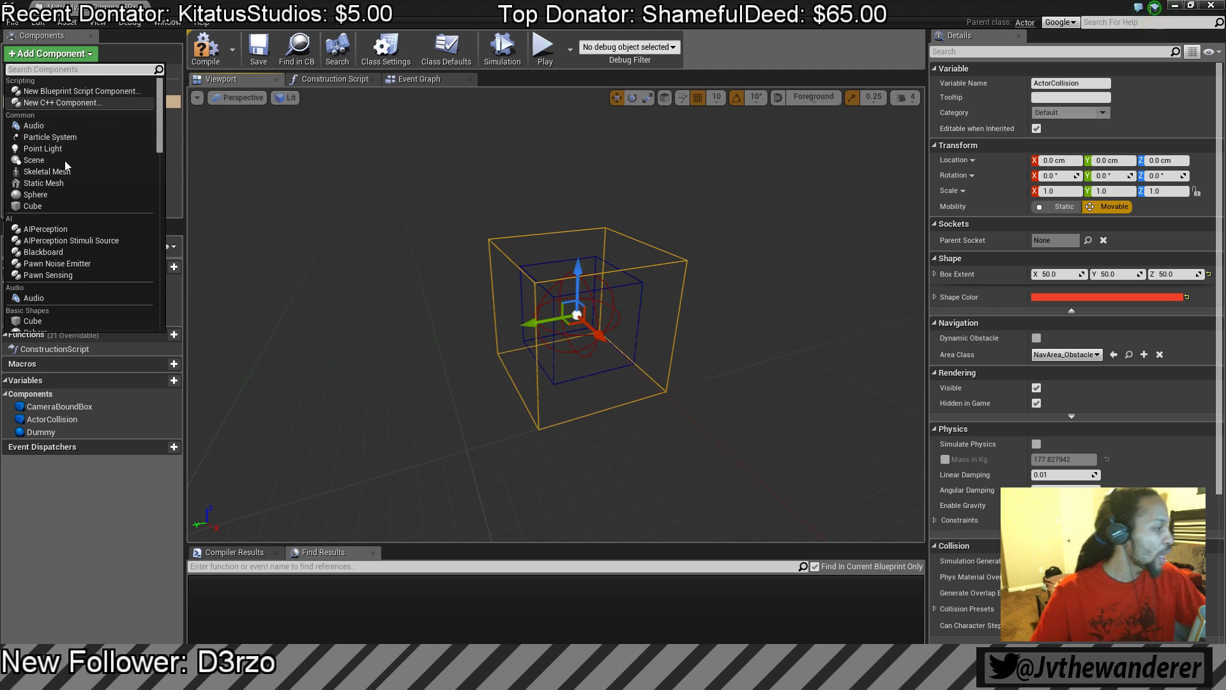
pyautogui.scroll(-5, 40, 270)
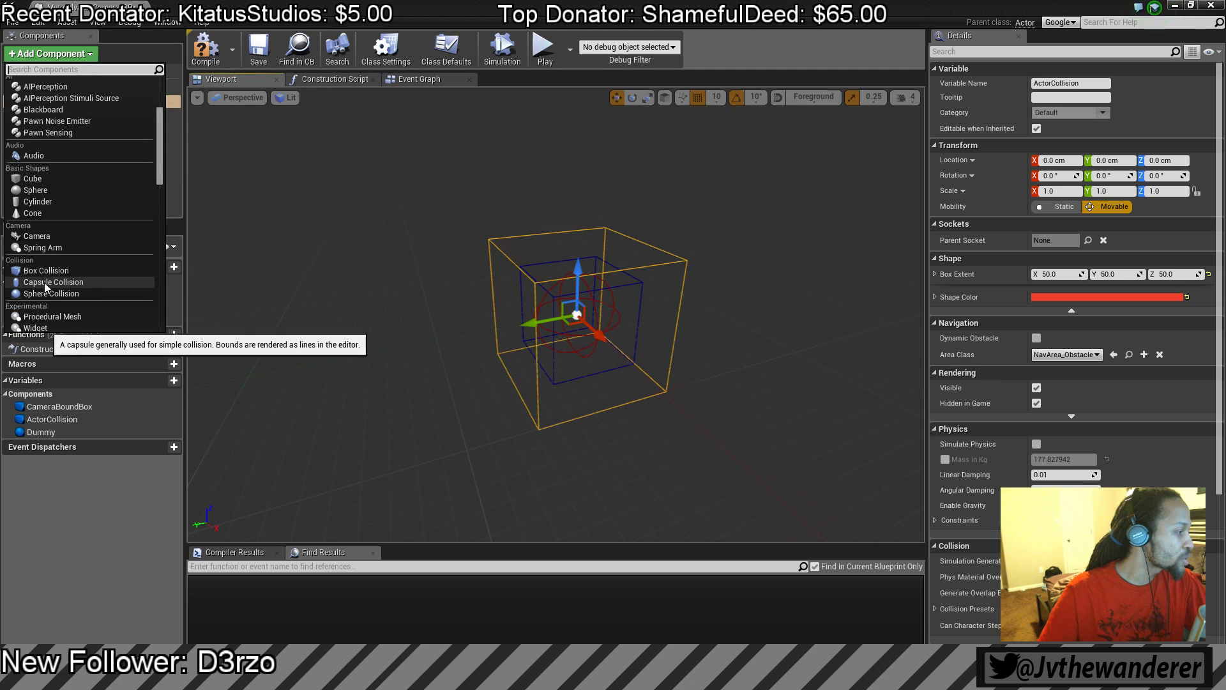
pyautogui.scroll(-5, 39, 300)
pyautogui.scroll(8, 39, 300)
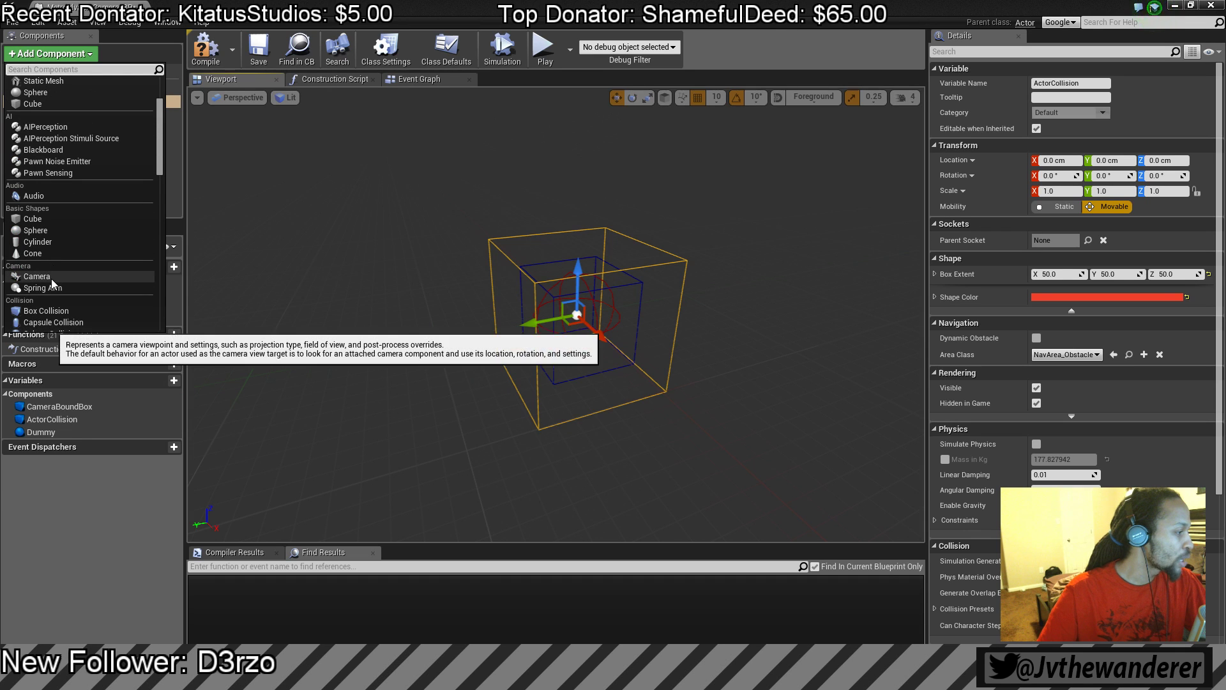
pyautogui.click(37, 276)
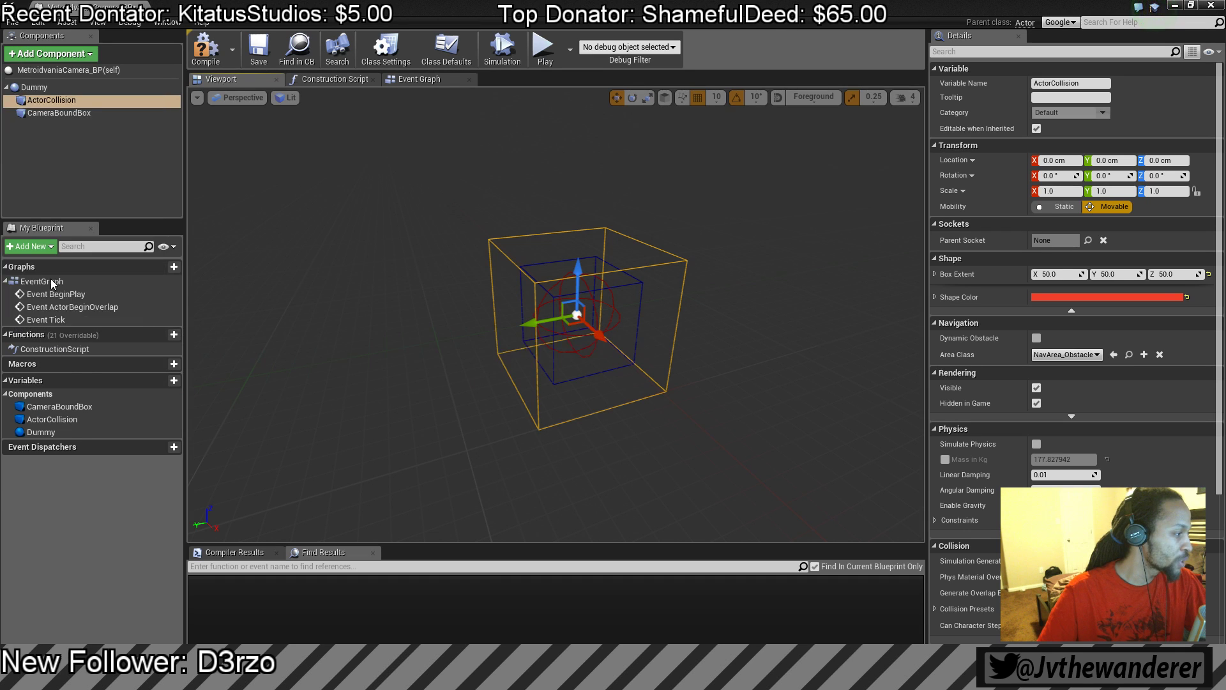
pyautogui.press('BackSpace')
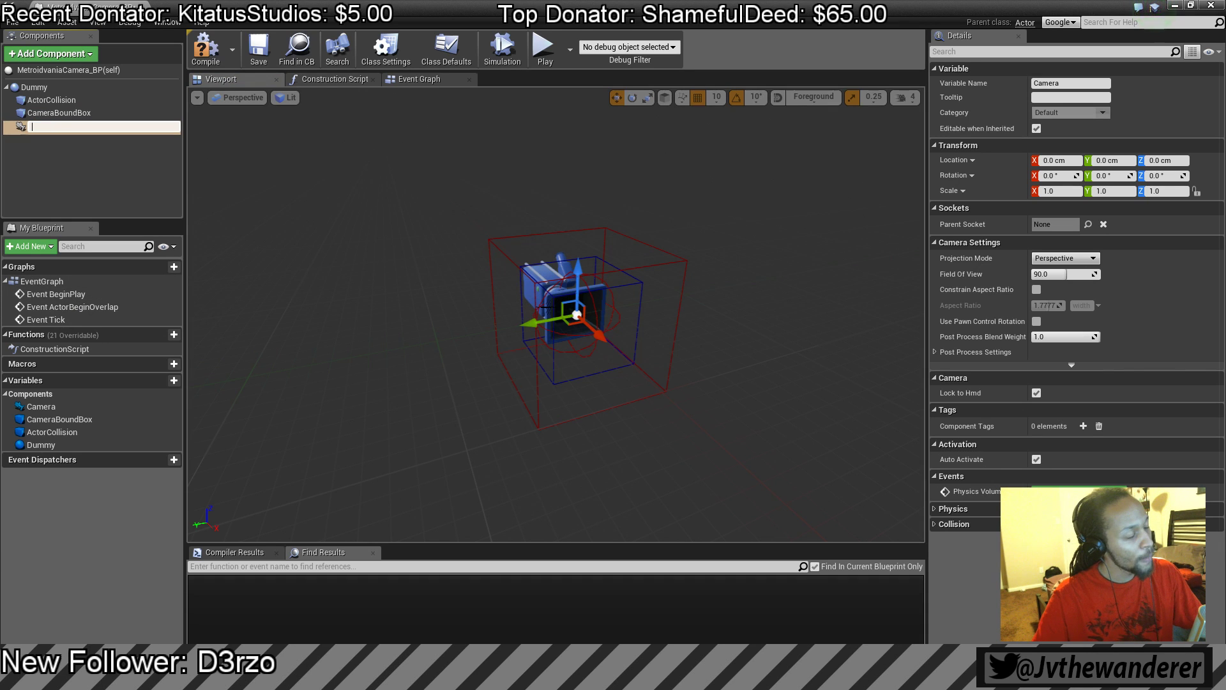
pyautogui.moveTo(553, 323); pyautogui.dragTo(553, 324, button='right')
pyautogui.moveTo(431, 342); pyautogui.dragTo(430, 342, button='right')
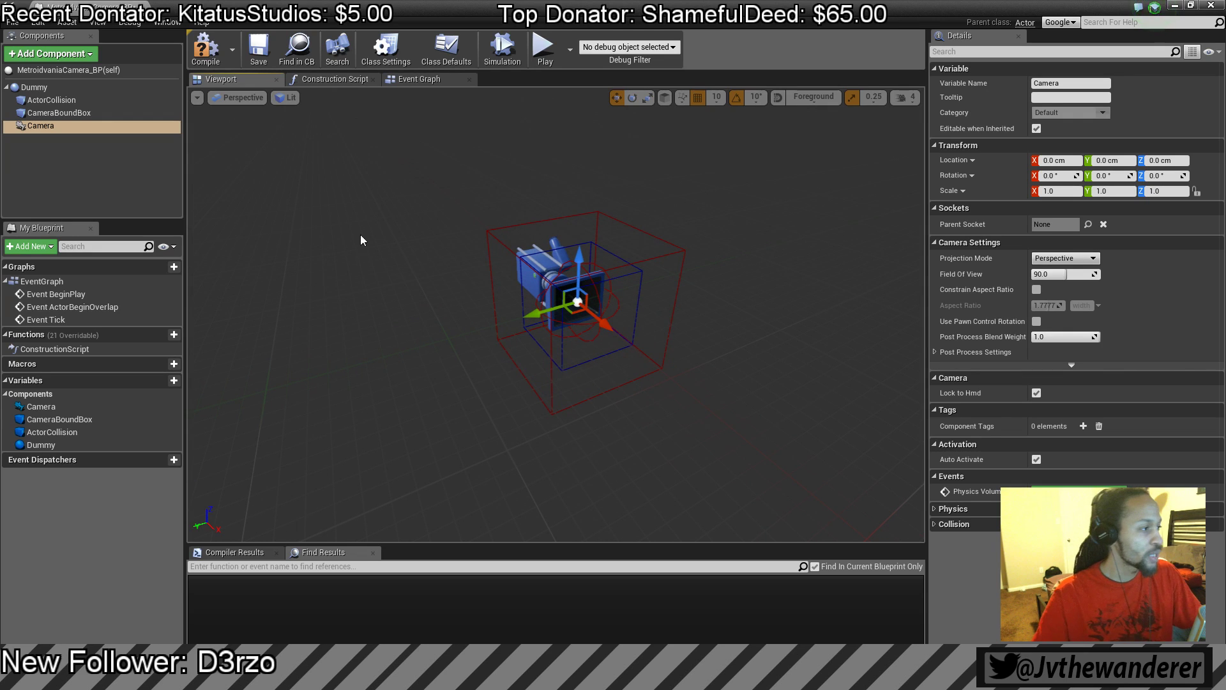
pyautogui.moveTo(496, 258); pyautogui.dragTo(496, 258, button='right')
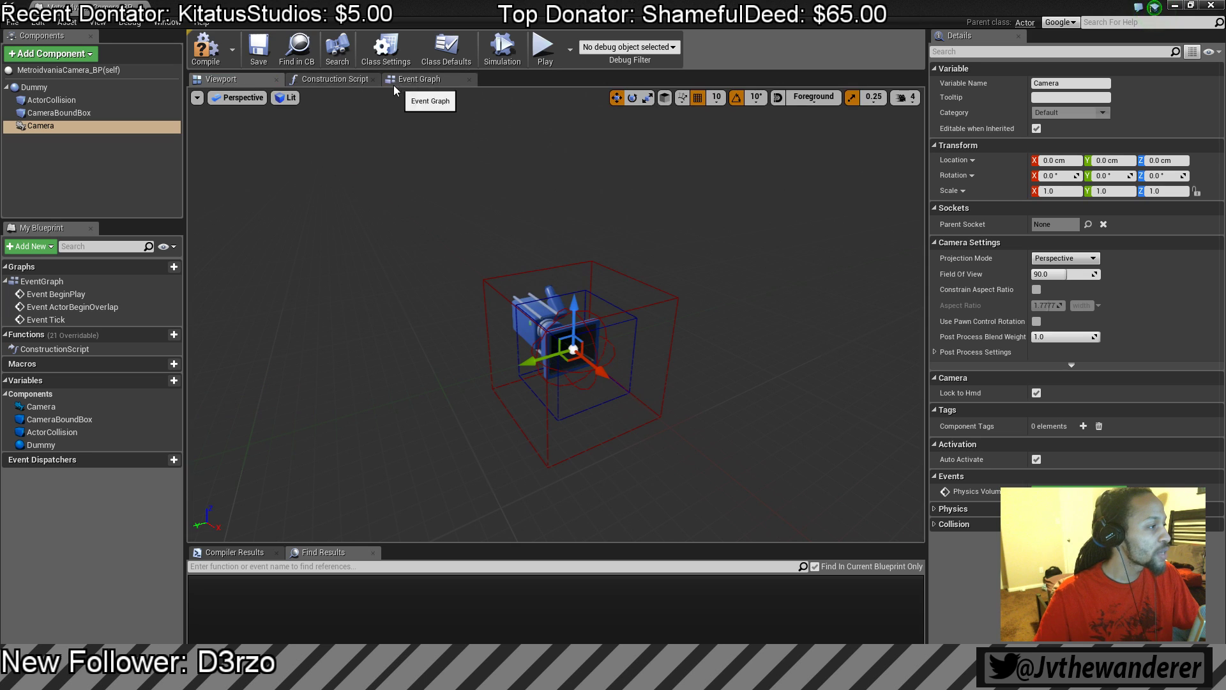
pyautogui.click(203, 50)
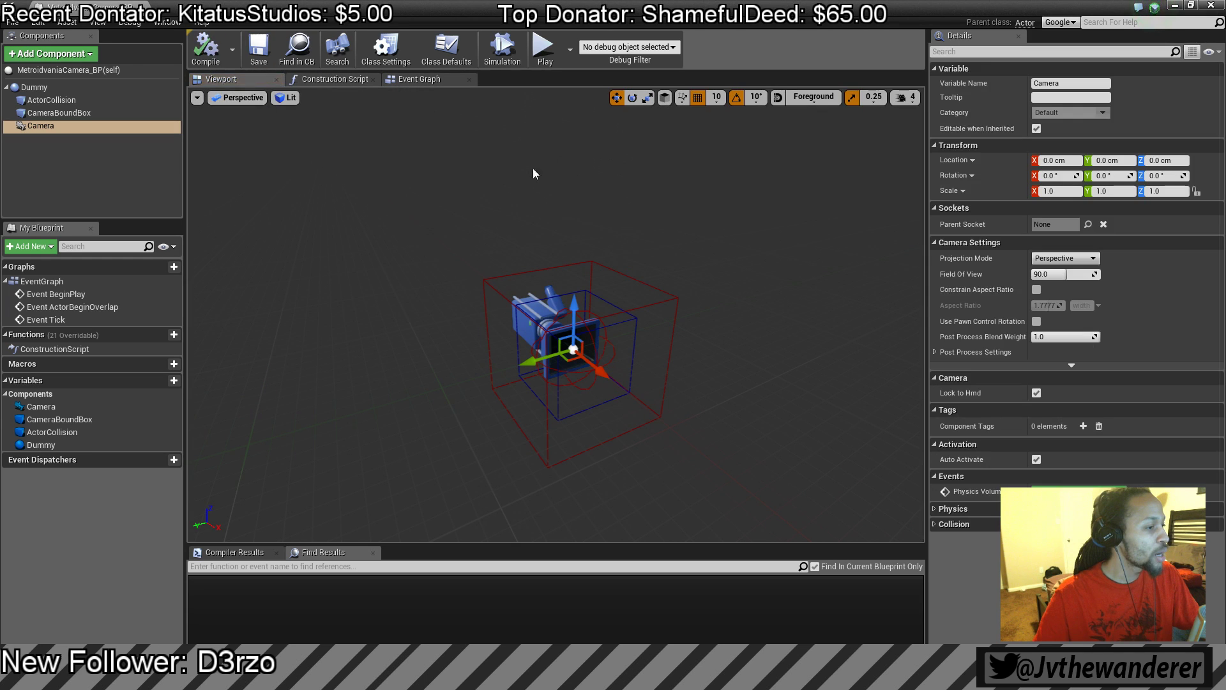
# - Try to move the Camera component straight down below the two collision boxes
pyautogui.moveTo(573, 307); pyautogui.dragTo(575, 368)
pyautogui.click(594, 320)
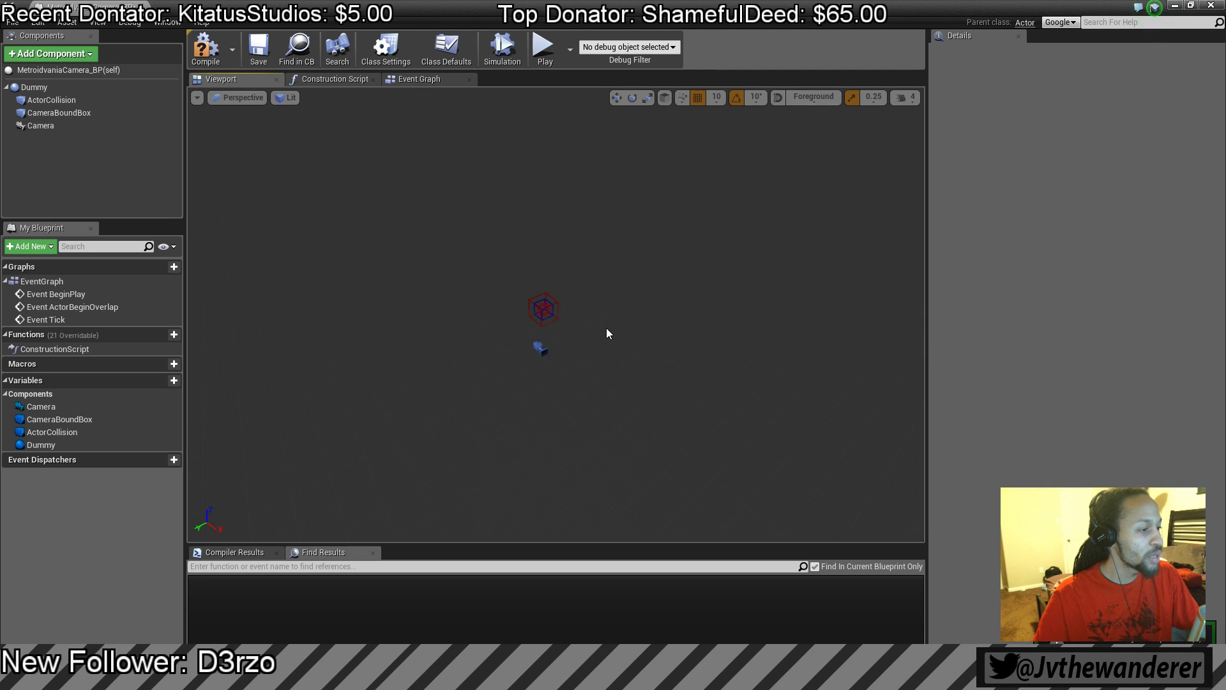
pyautogui.moveTo(595, 309)
pyautogui.mouseDown(button='right')
pyautogui.moveTo(590, 300)
pyautogui.moveTo(594, 313)
pyautogui.mouseUp(button='right')
# - Close and reopen the MetroidvaniaCamera_BP blueprint in a maximized editor window and show its Construction Script graph
pyautogui.moveTo(701, 7); pyautogui.dragTo(701, 136)
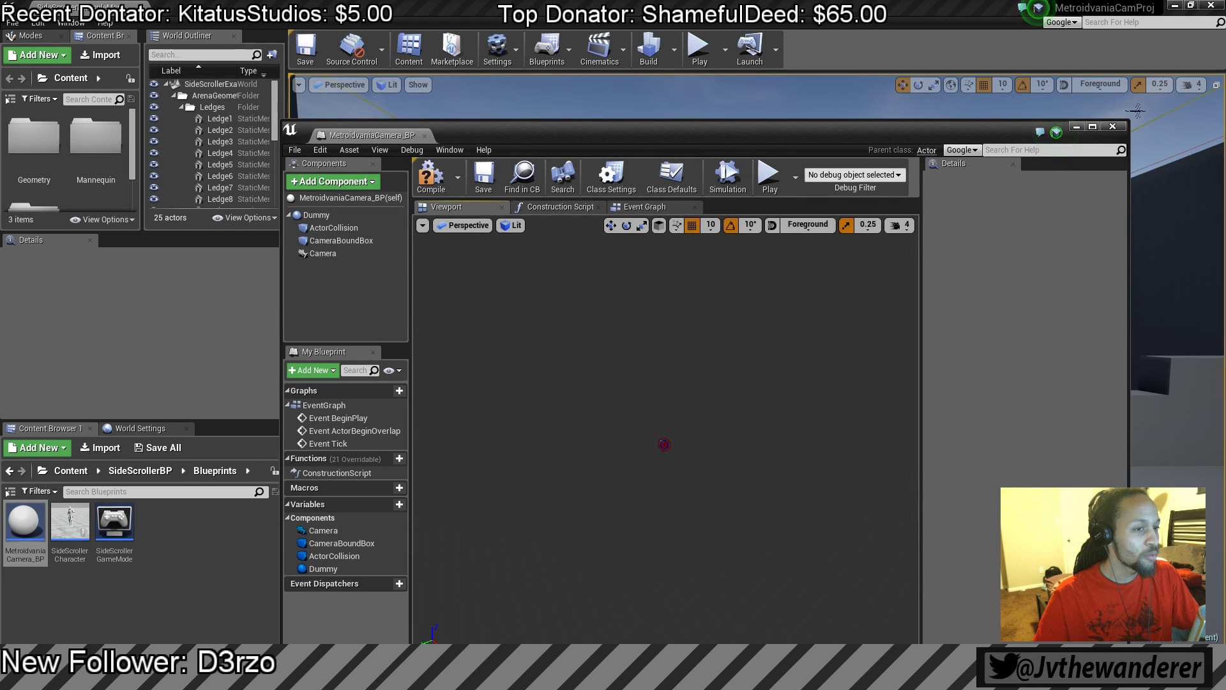
pyautogui.click(1122, 127)
pyautogui.click(27, 525)
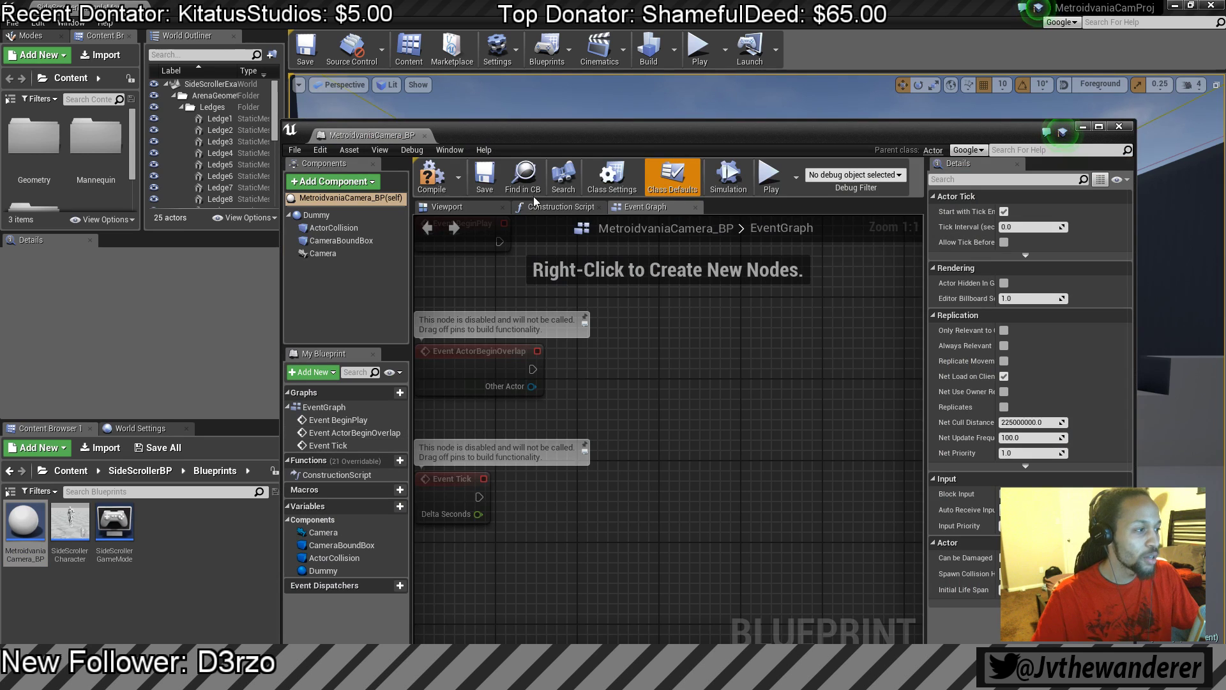
pyautogui.click(485, 205)
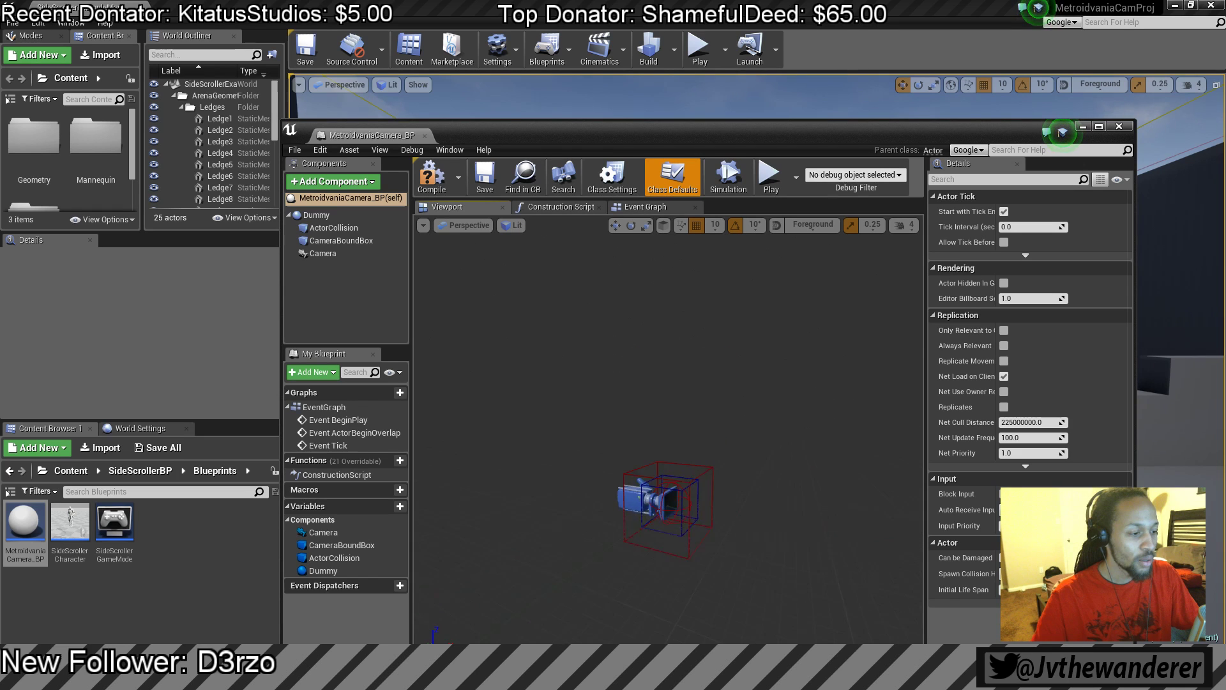
pyautogui.doubleClick(665, 132)
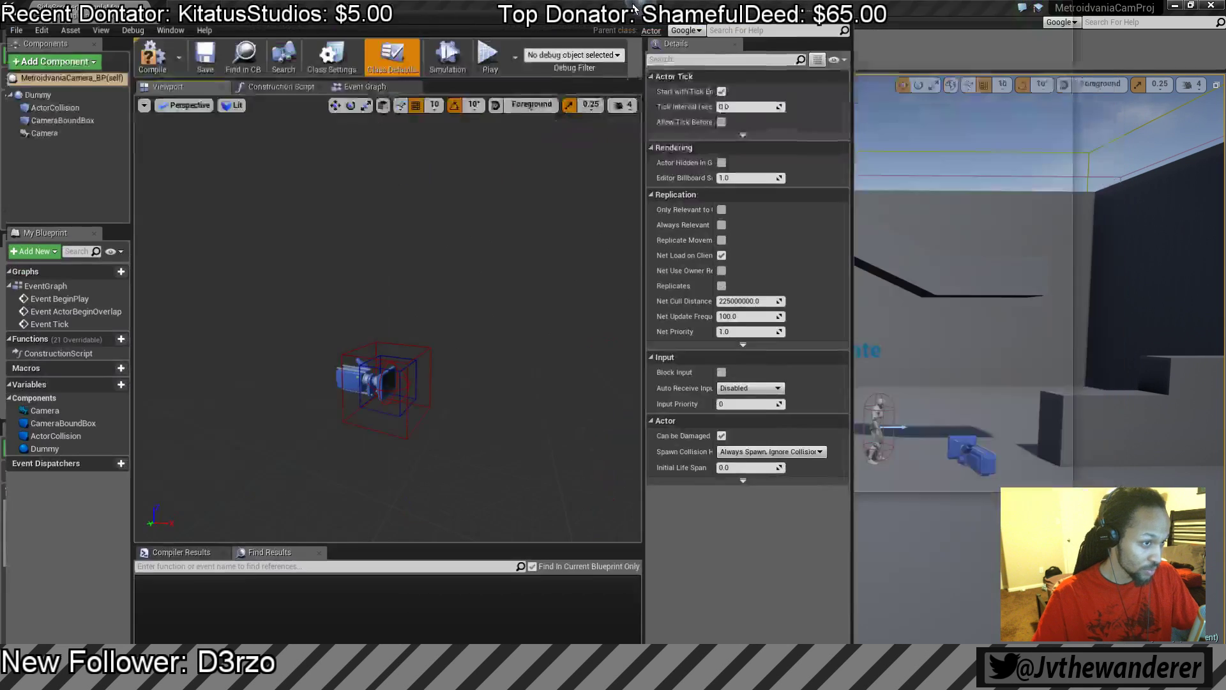
pyautogui.click(327, 80)
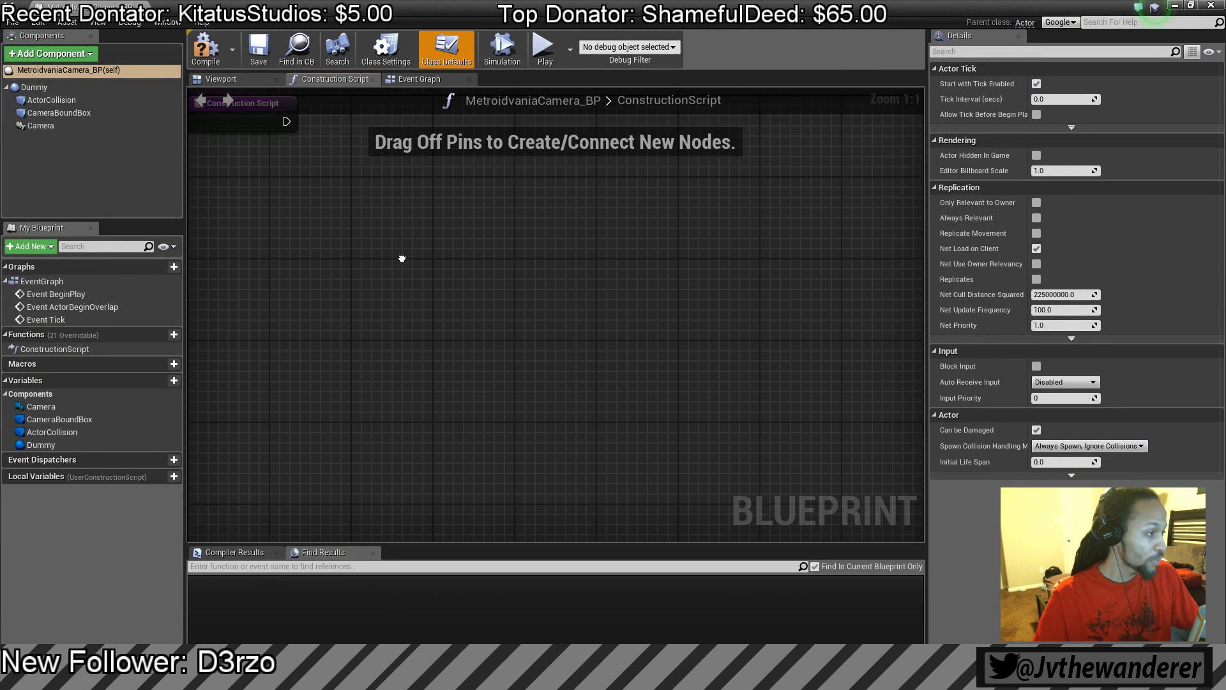